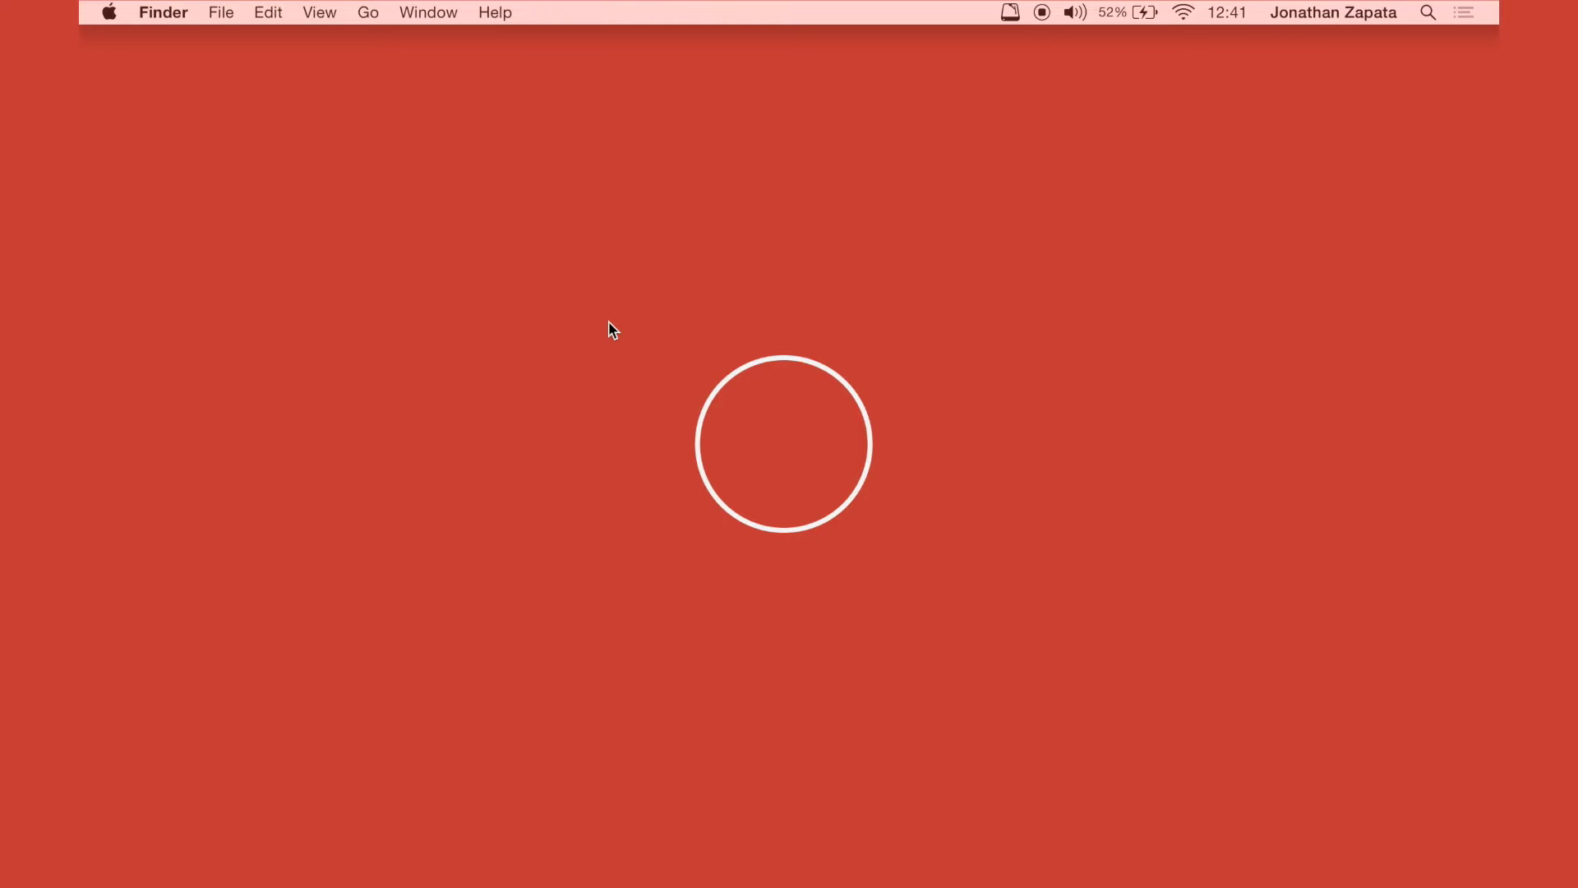
pyautogui.rightClick(582, 849)
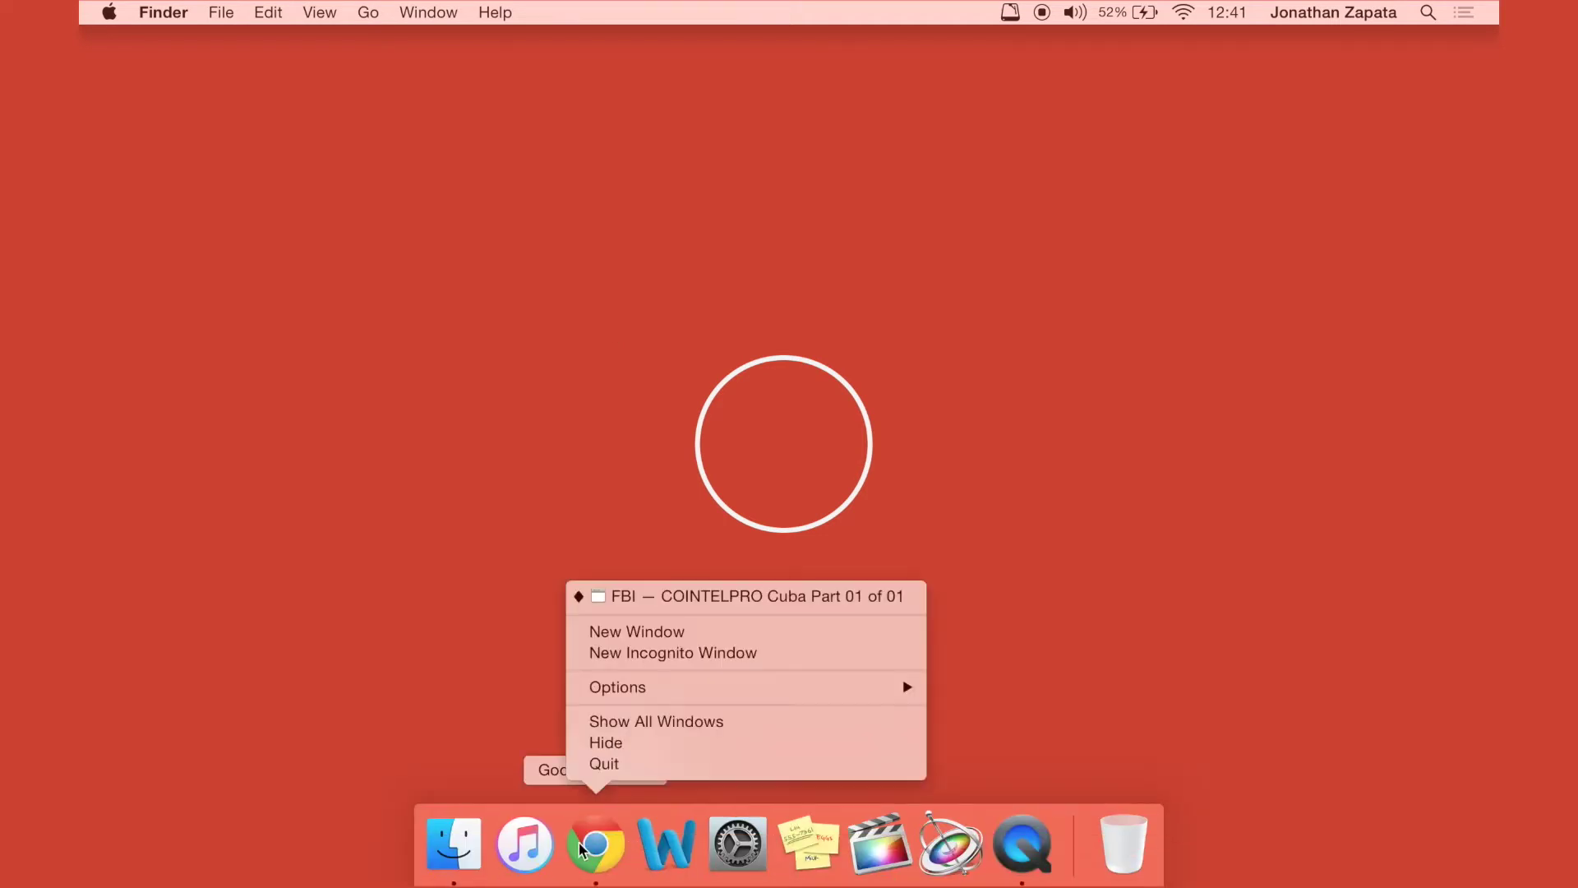
pyautogui.click(649, 631)
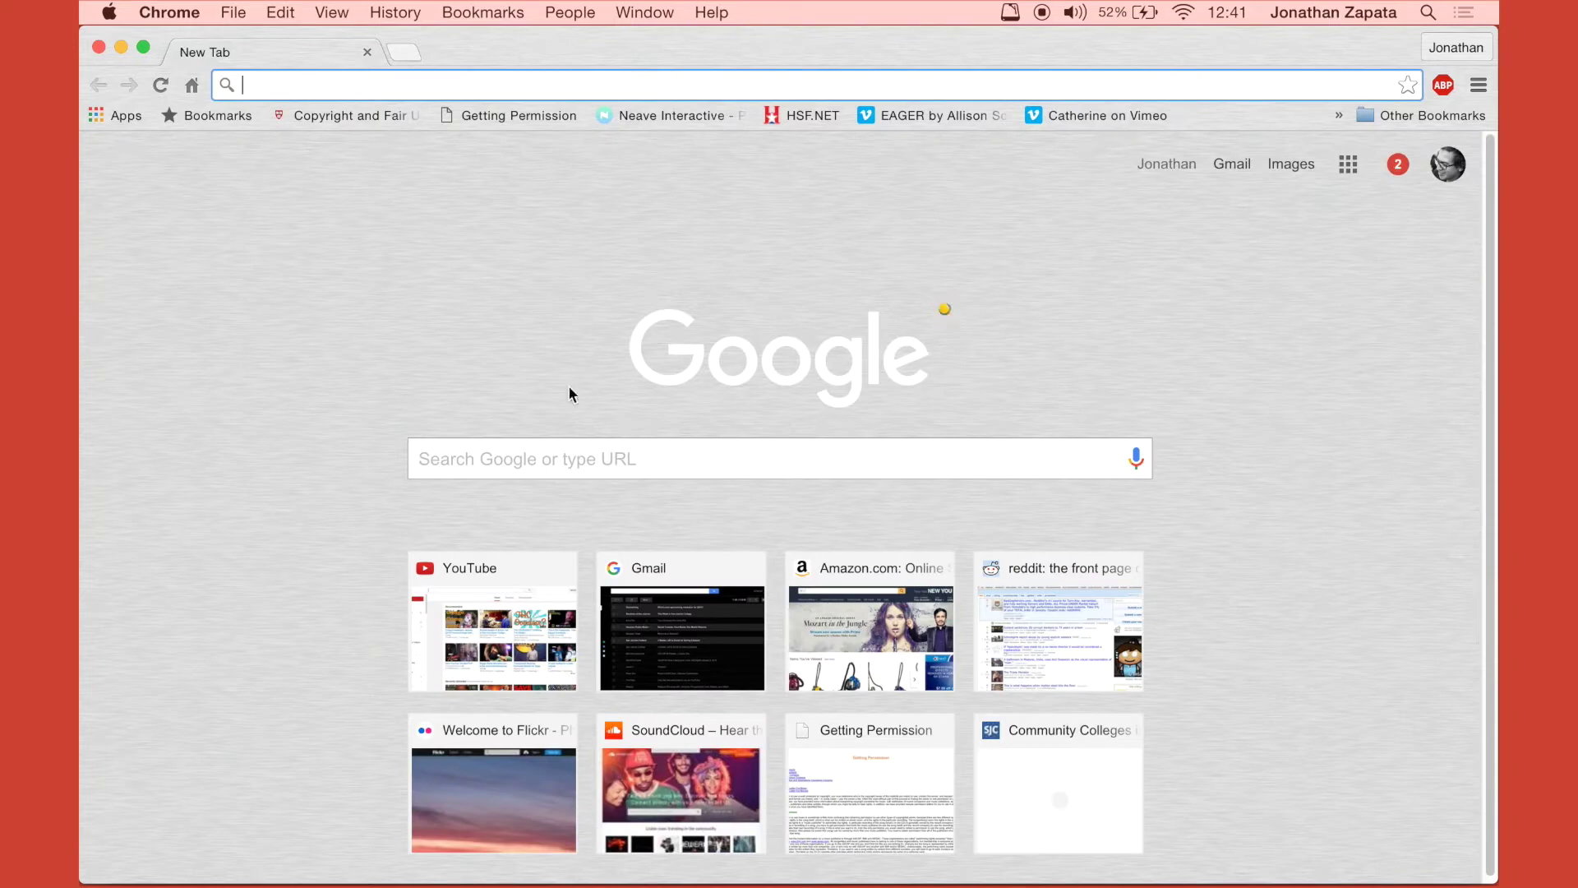
pyautogui.write('www.')
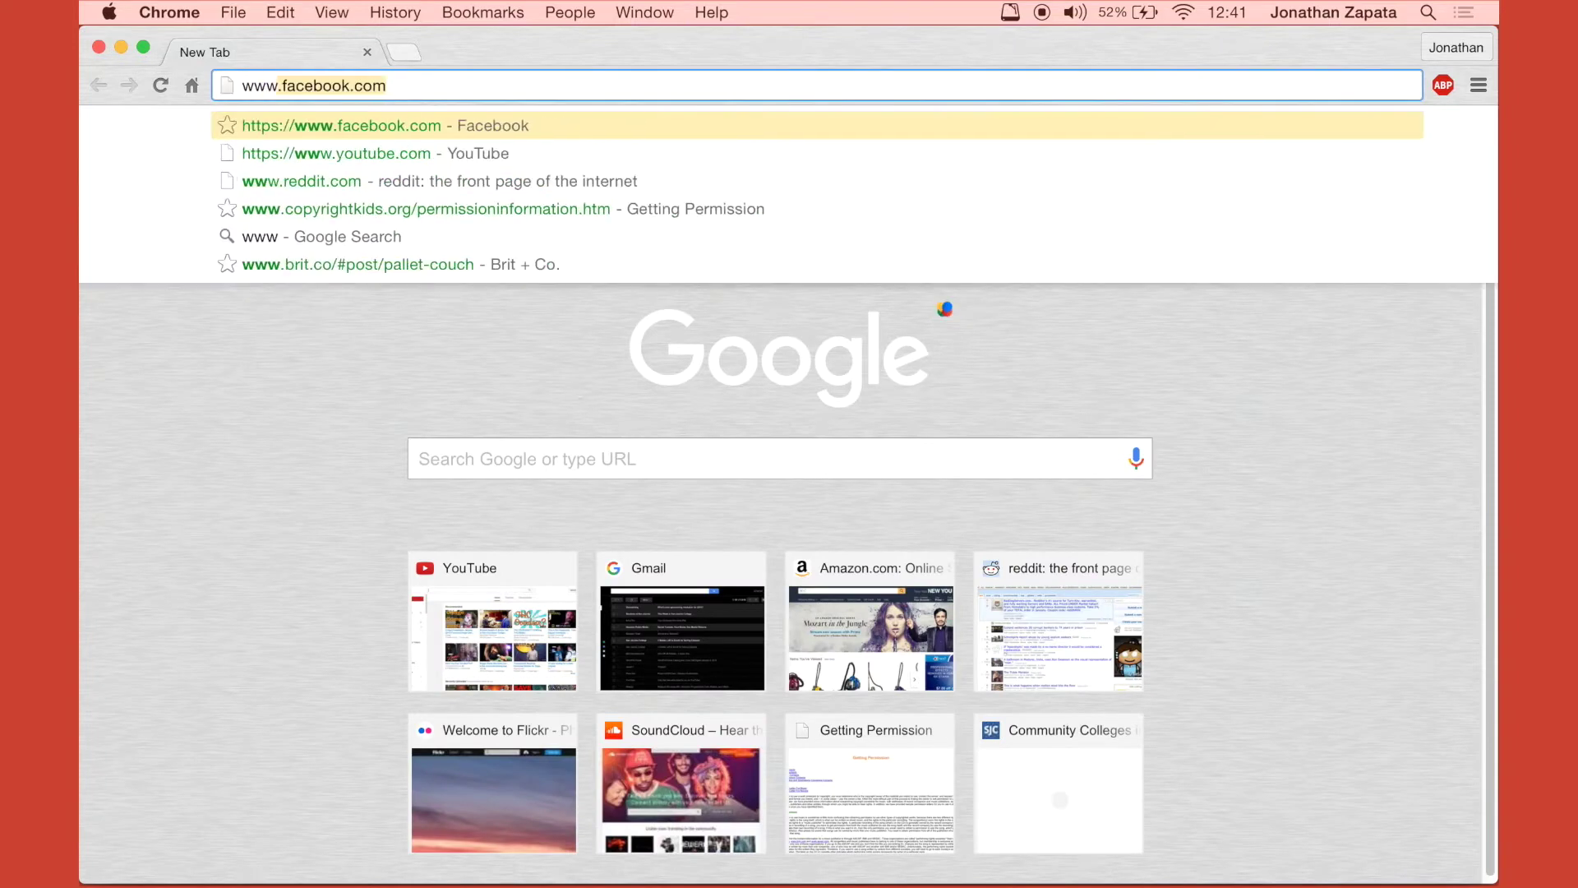
pyautogui.write('transmissionbt')
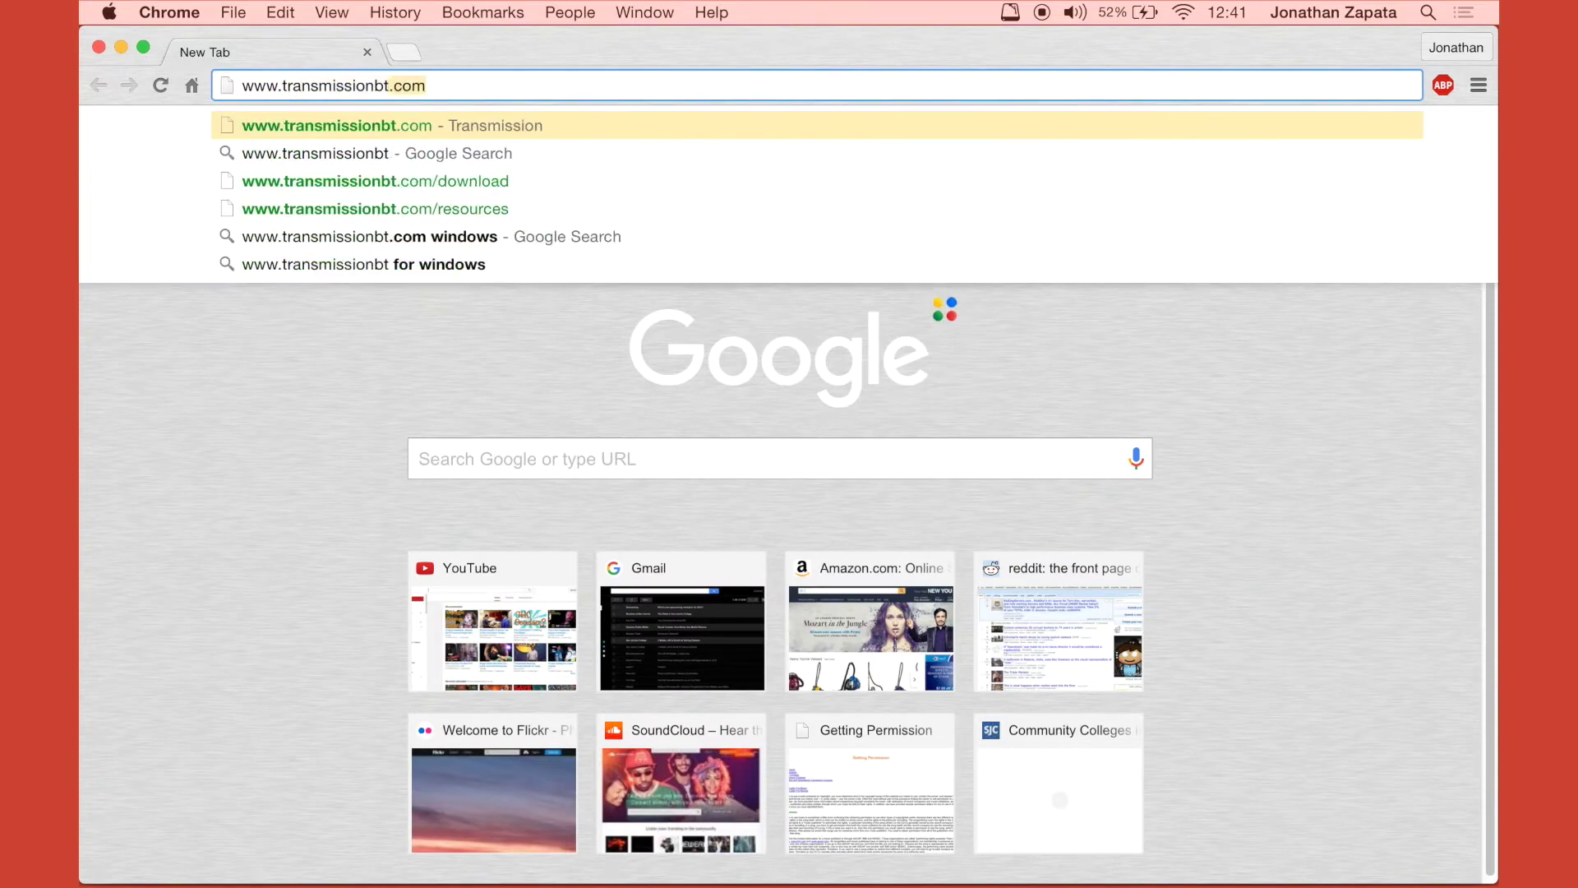
pyautogui.press('Return')
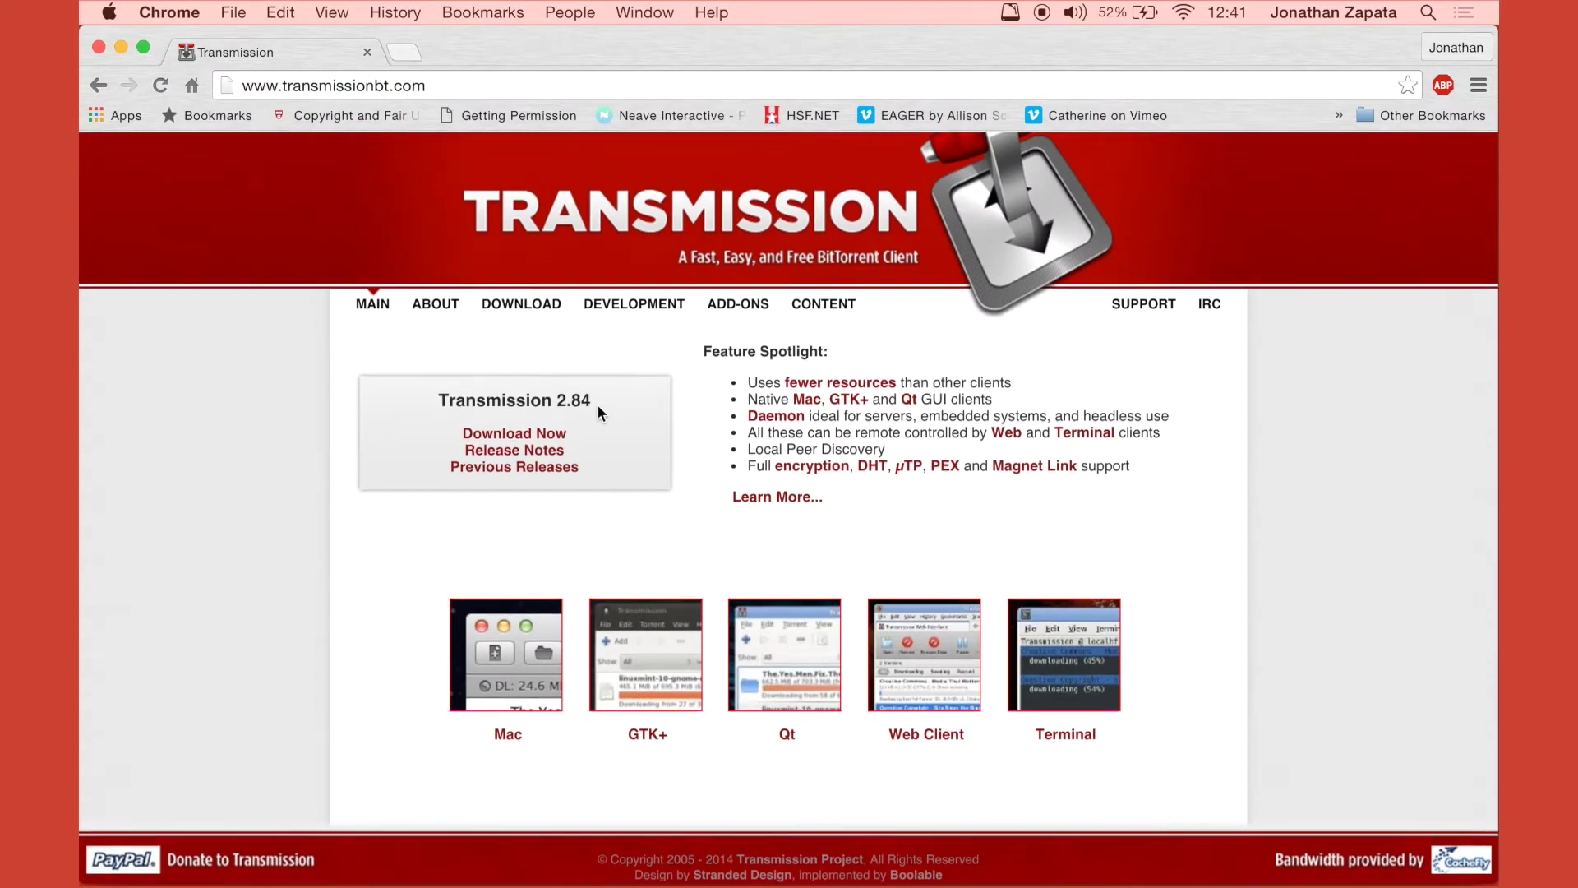
# Step: Download the Mac installer Transmission-2.84.dmg and save it to Downloads
pyautogui.click(554, 443)
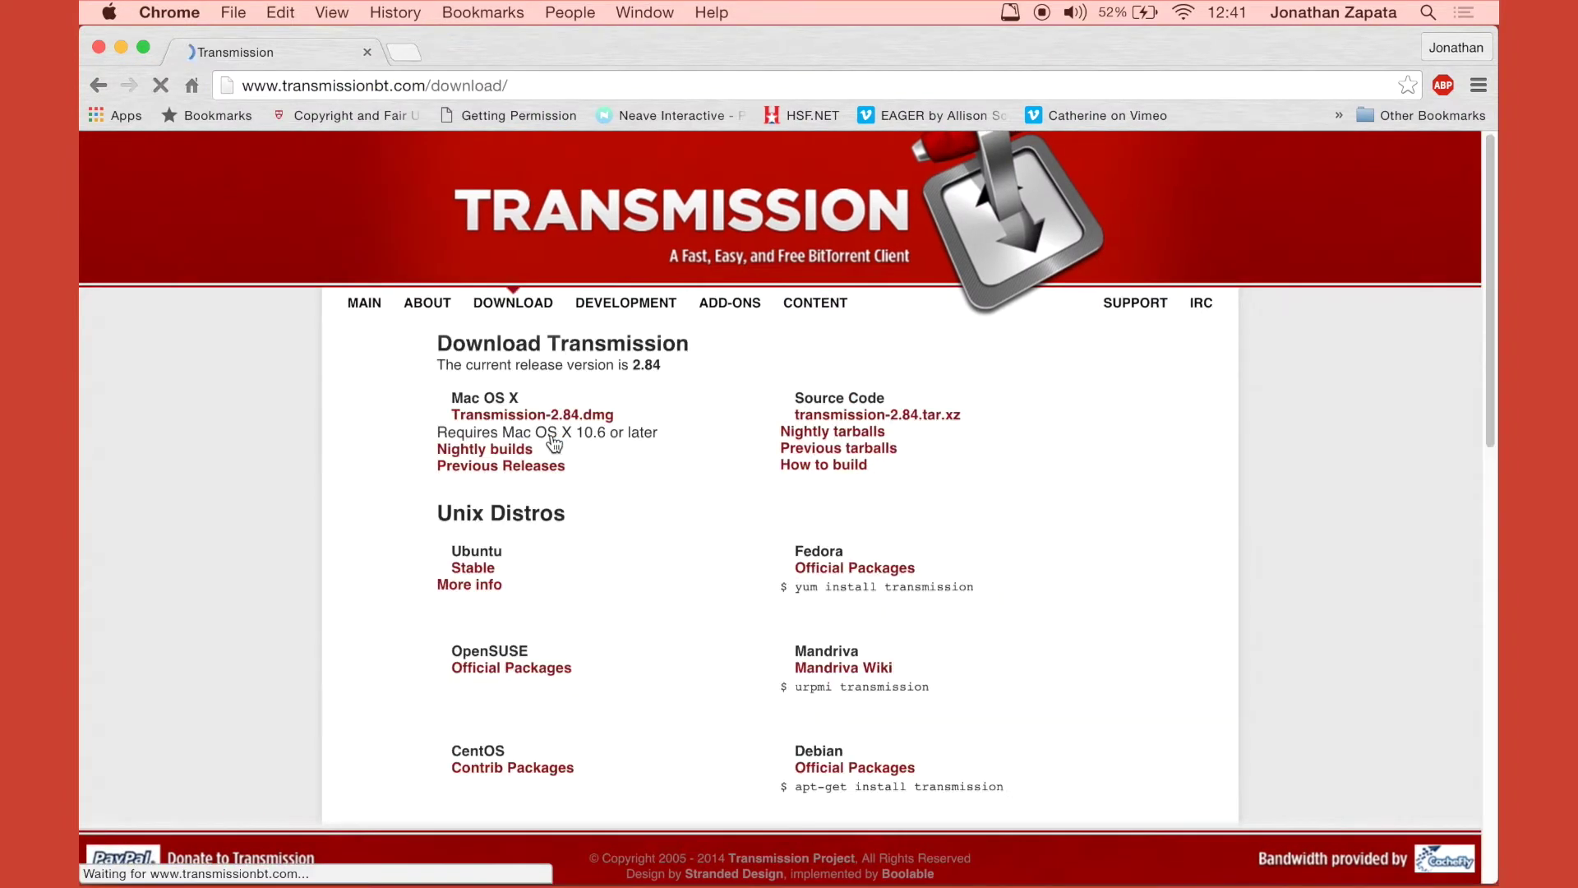
pyautogui.scroll(-1, 658, 423)
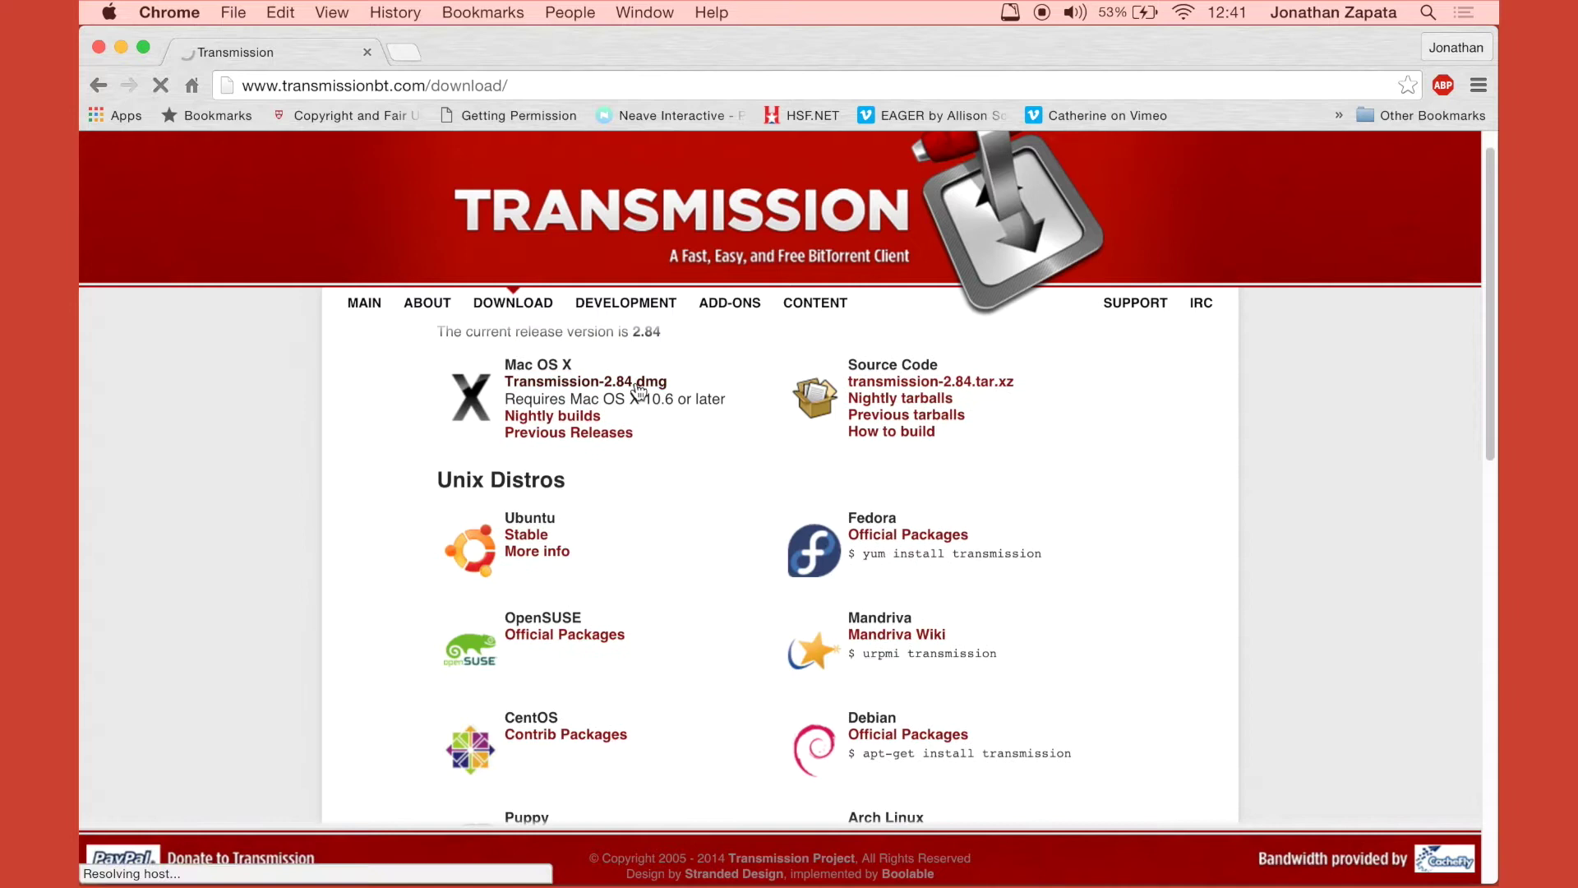
pyautogui.click(643, 390)
pyautogui.click(229, 470)
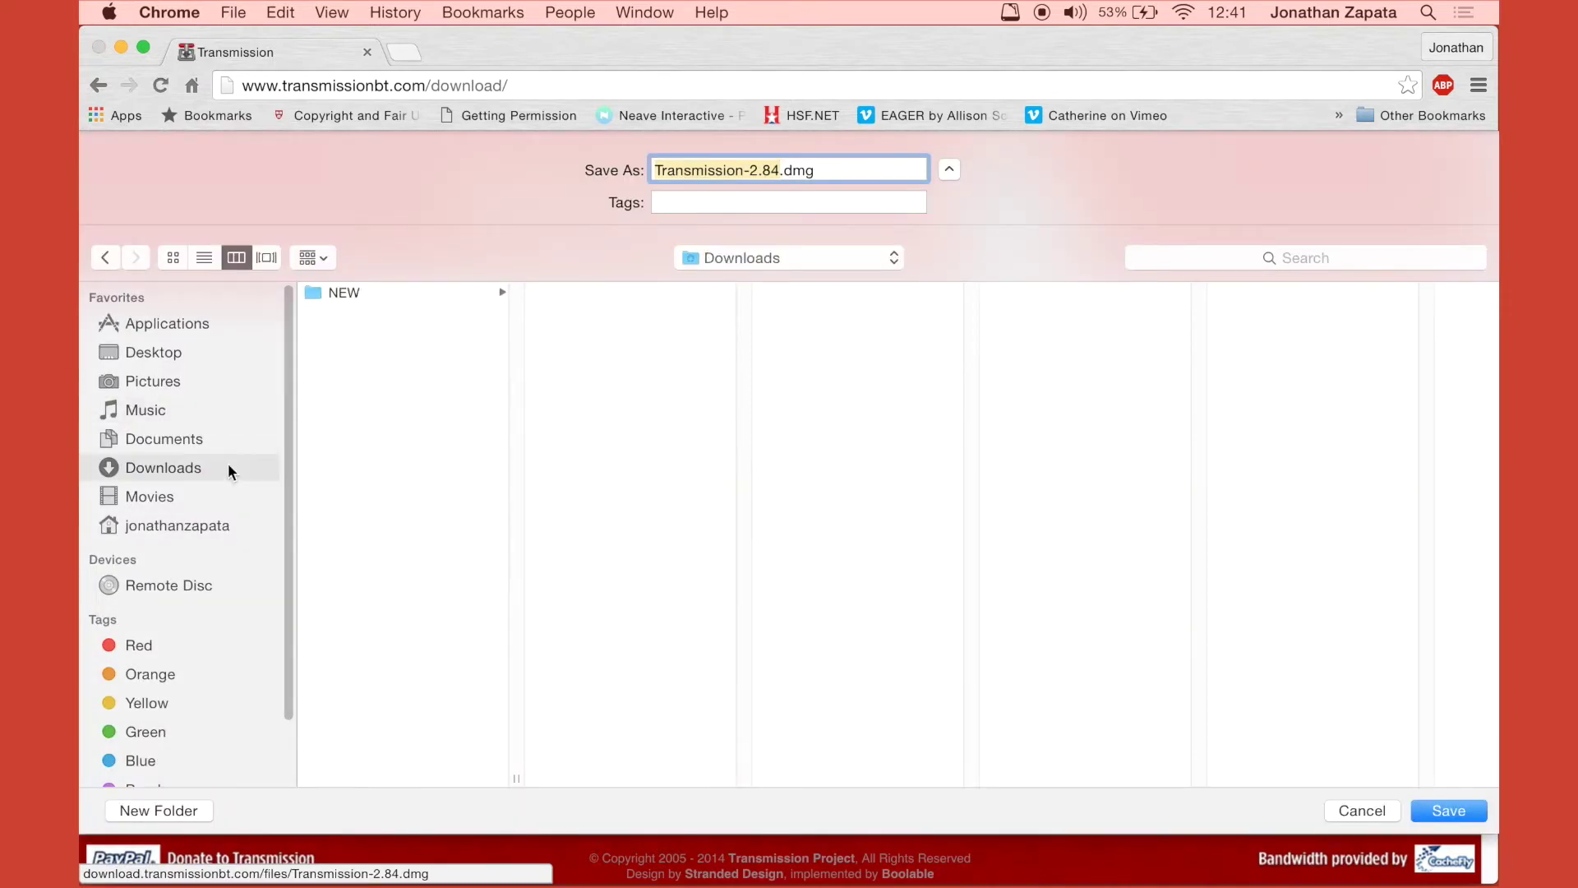
pyautogui.press('Return')
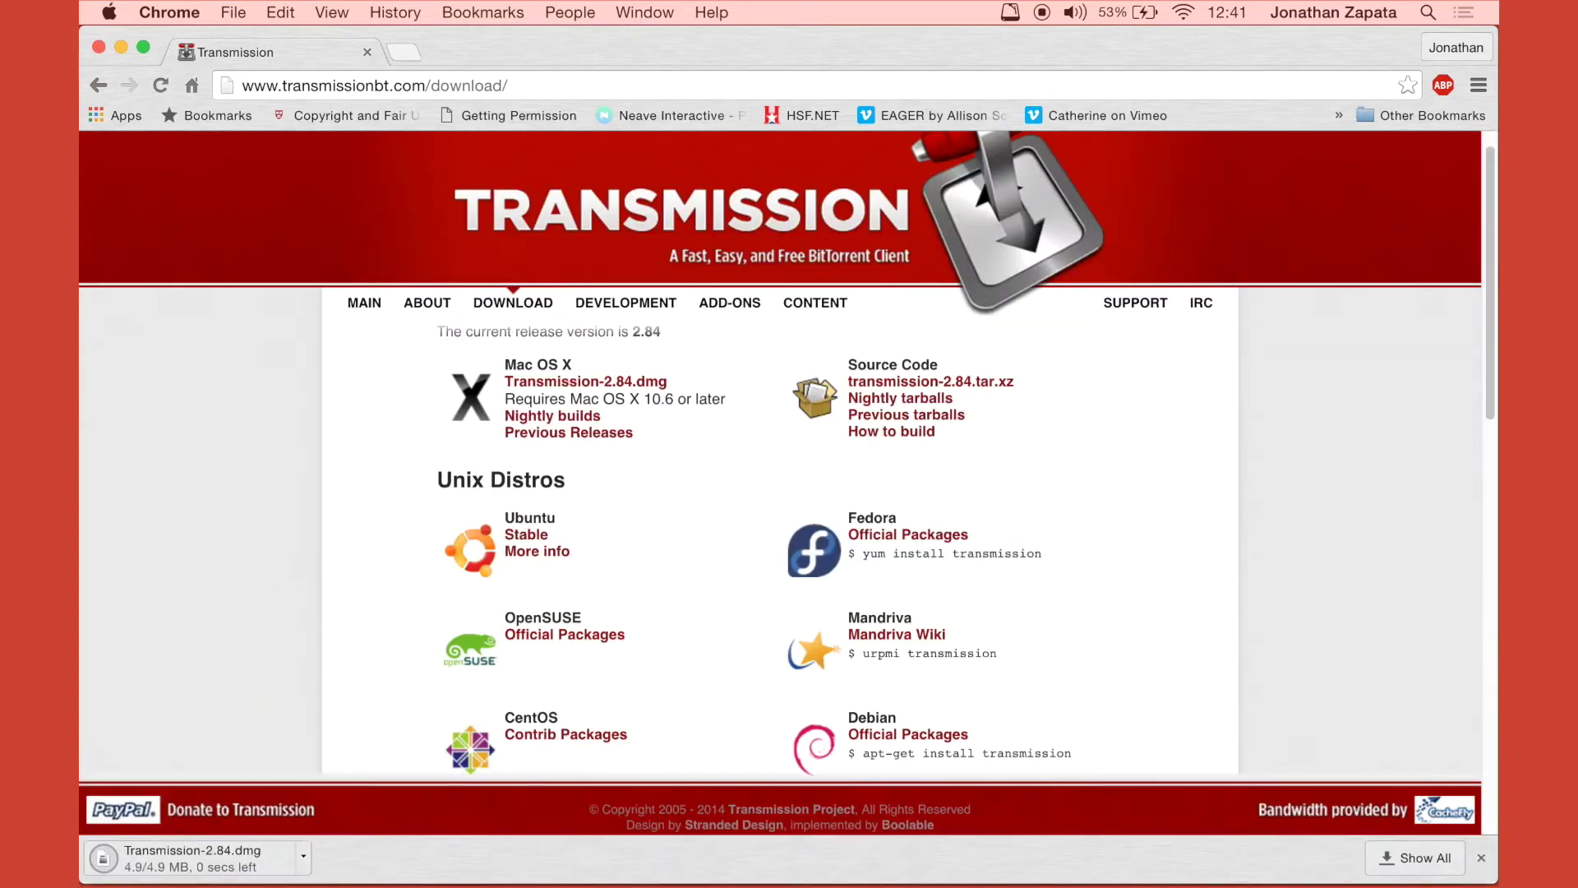
# Step: Mount Transmission-2.84.dmg and select the Transmission app inside the disk image
pyautogui.click(246, 845)
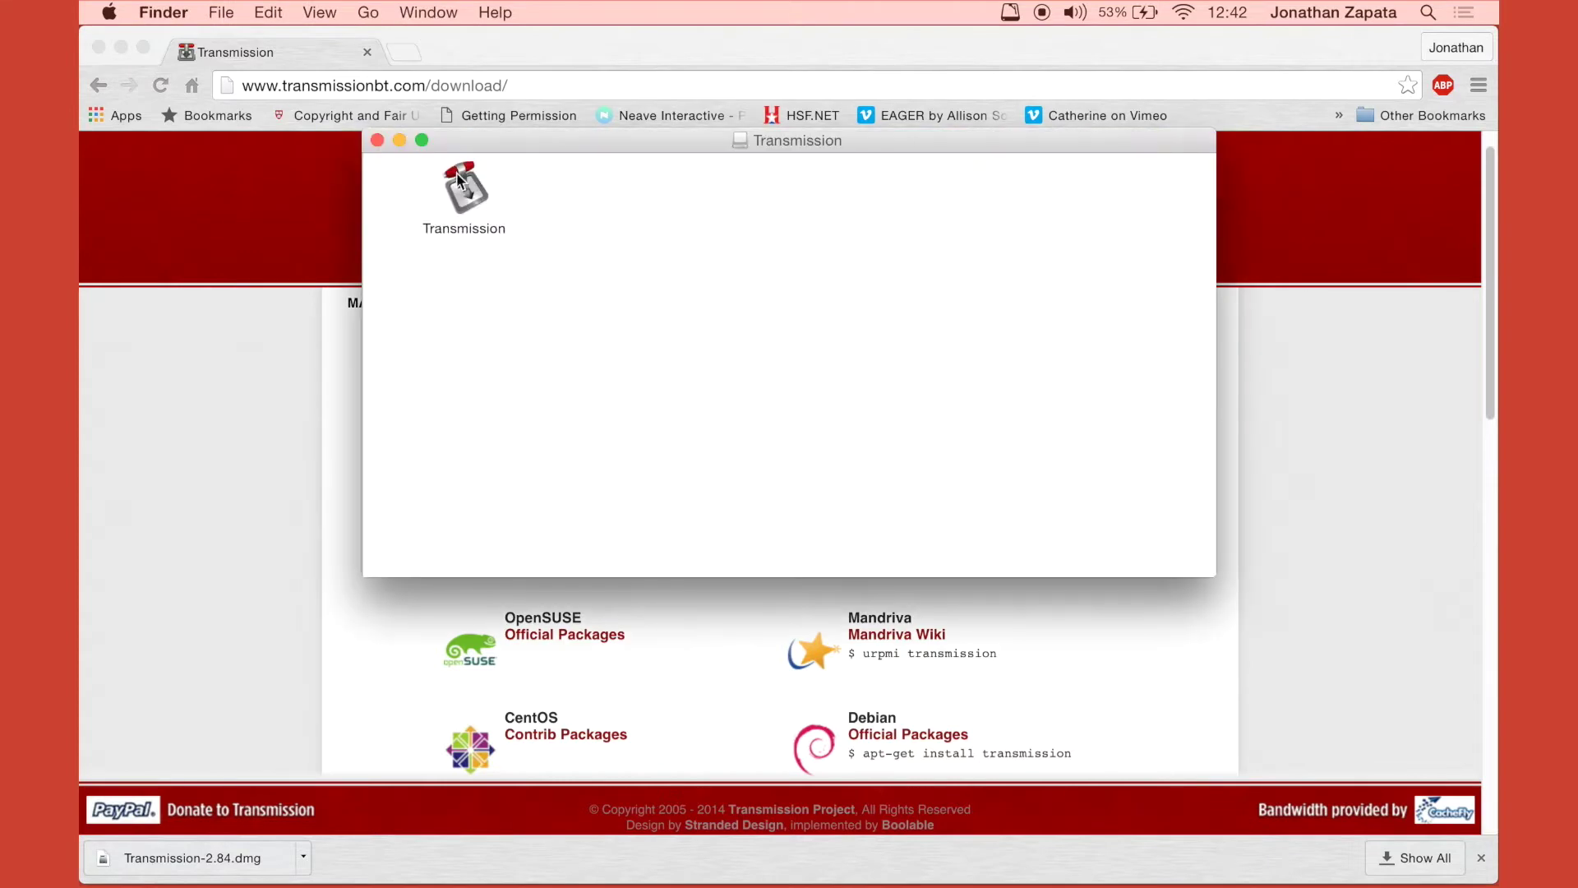
pyautogui.click(458, 180)
pyautogui.moveTo(454, 863)
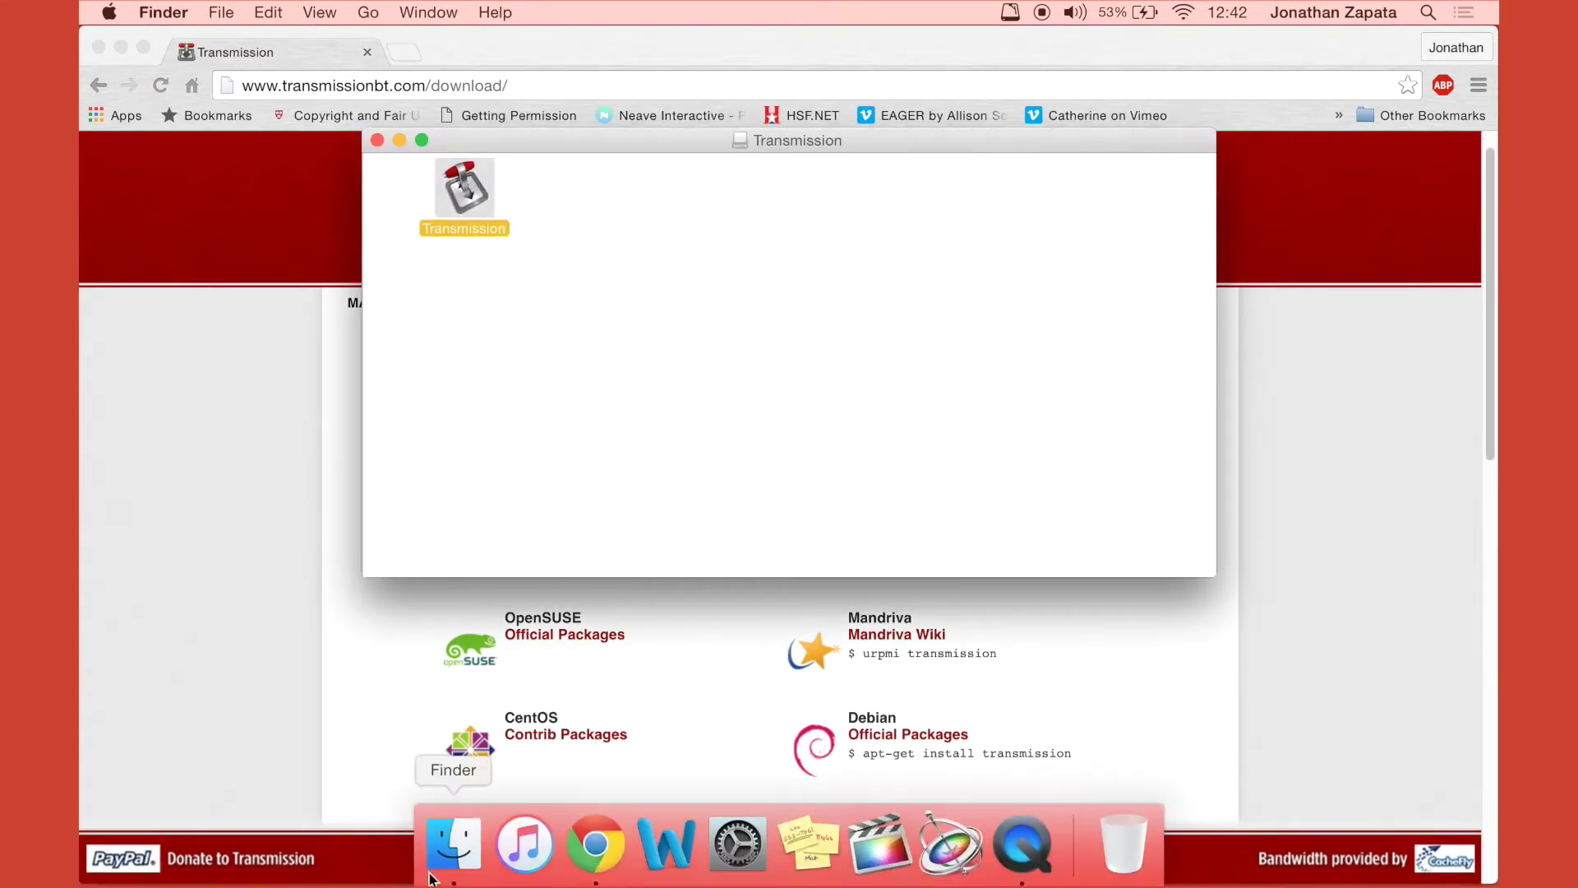
pyautogui.click(454, 859)
# Step: Show the Applications folder in a new Finder window, close the disk image window, and find Transmission
pyautogui.rightClick(454, 859)
pyautogui.click(493, 605)
pyautogui.click(169, 227)
pyautogui.moveTo(82, 260); pyautogui.dragTo(680, 260)
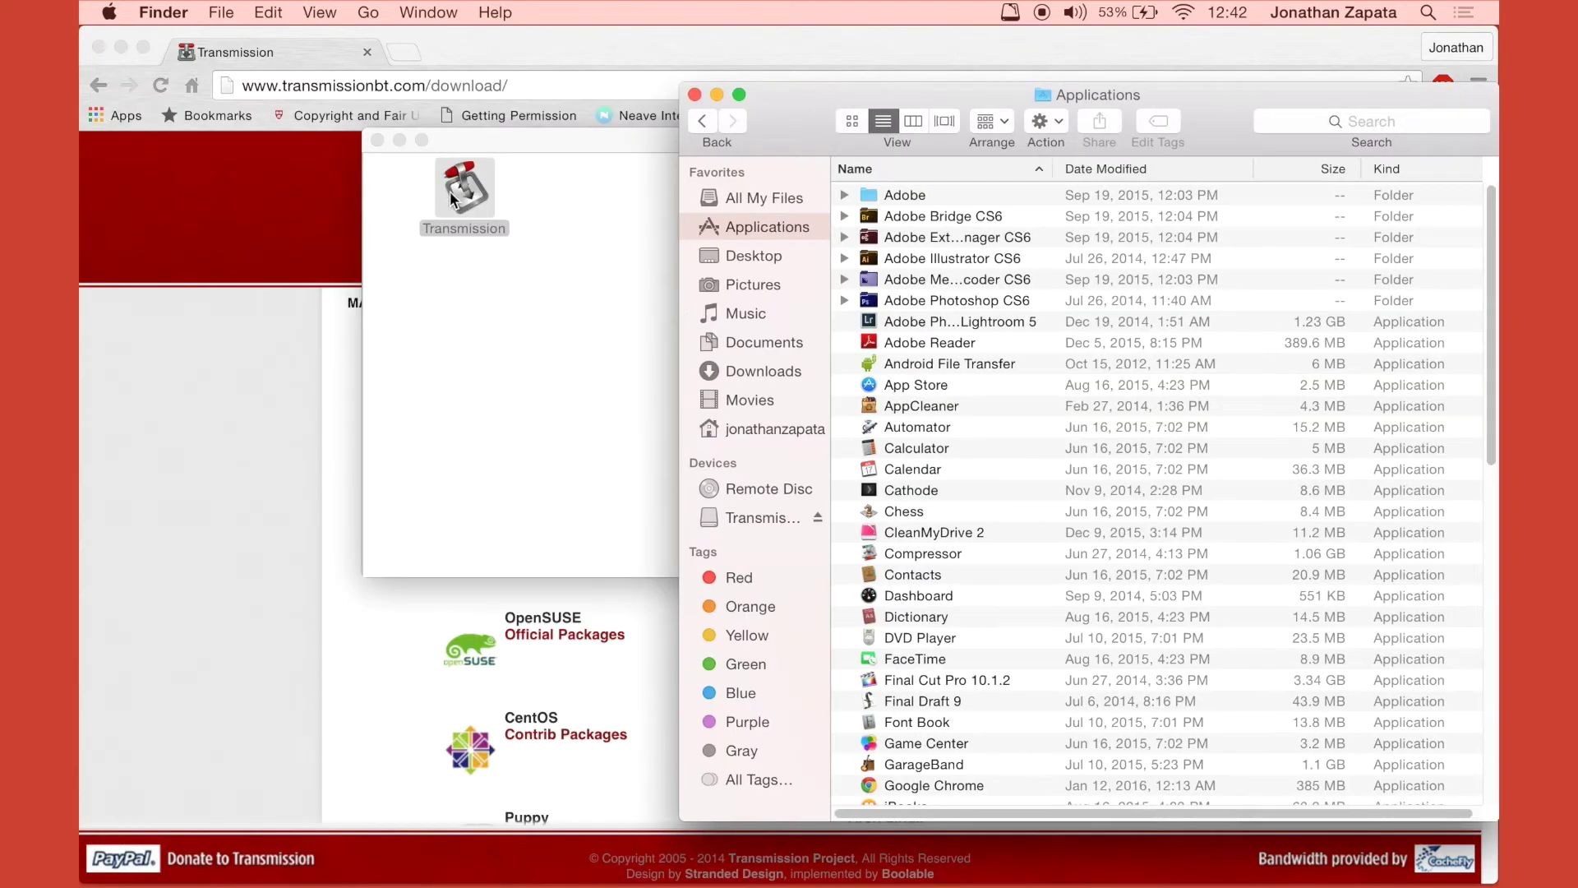
pyautogui.click(378, 141)
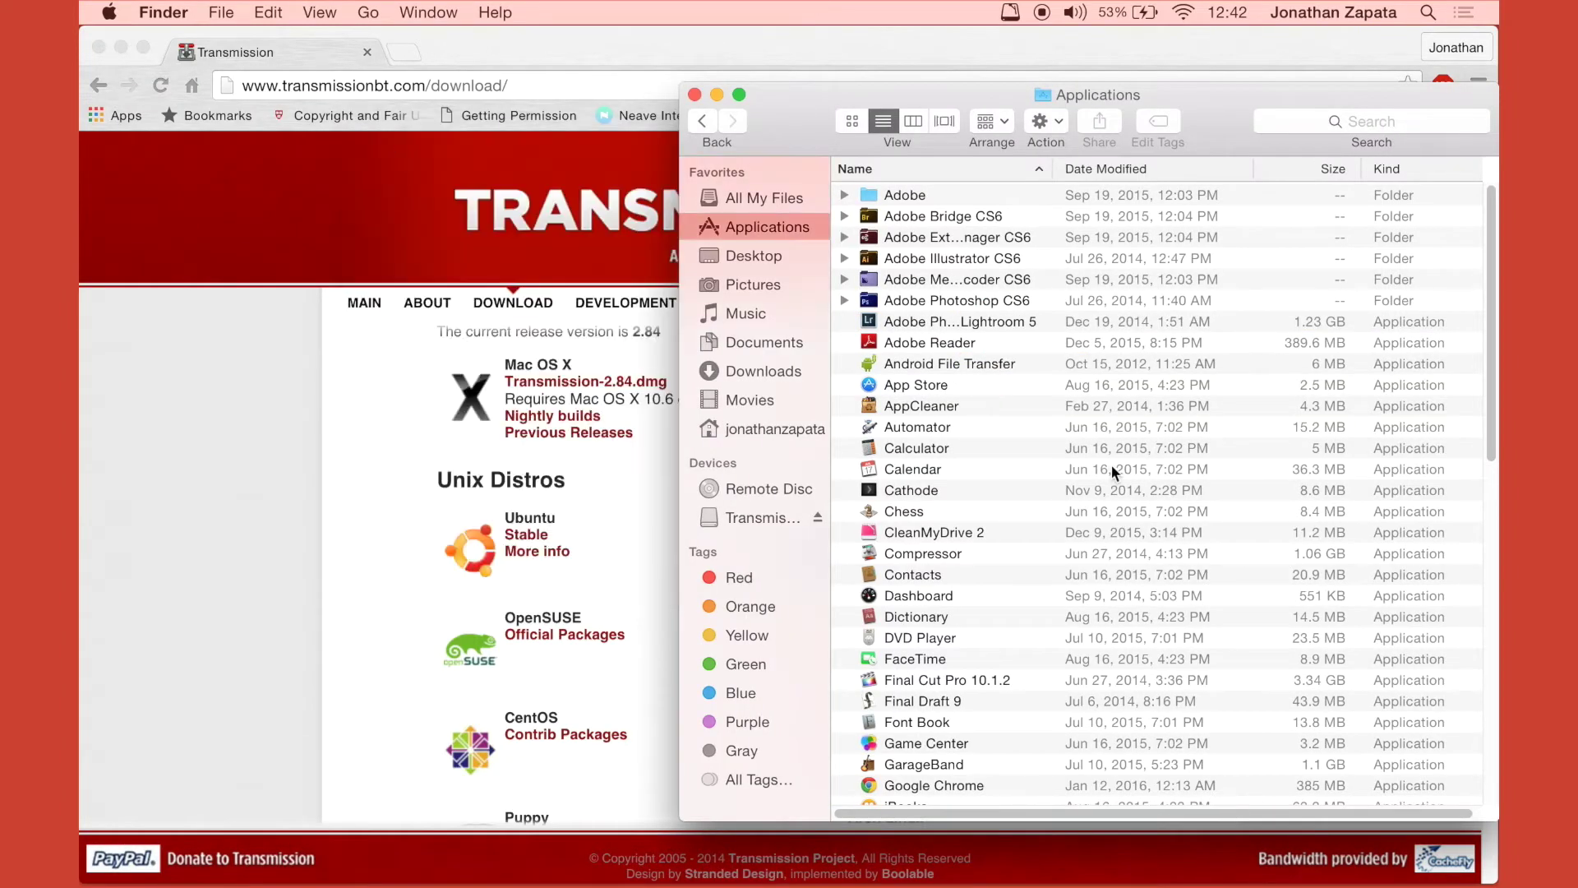
pyautogui.scroll(-15, 1111, 465)
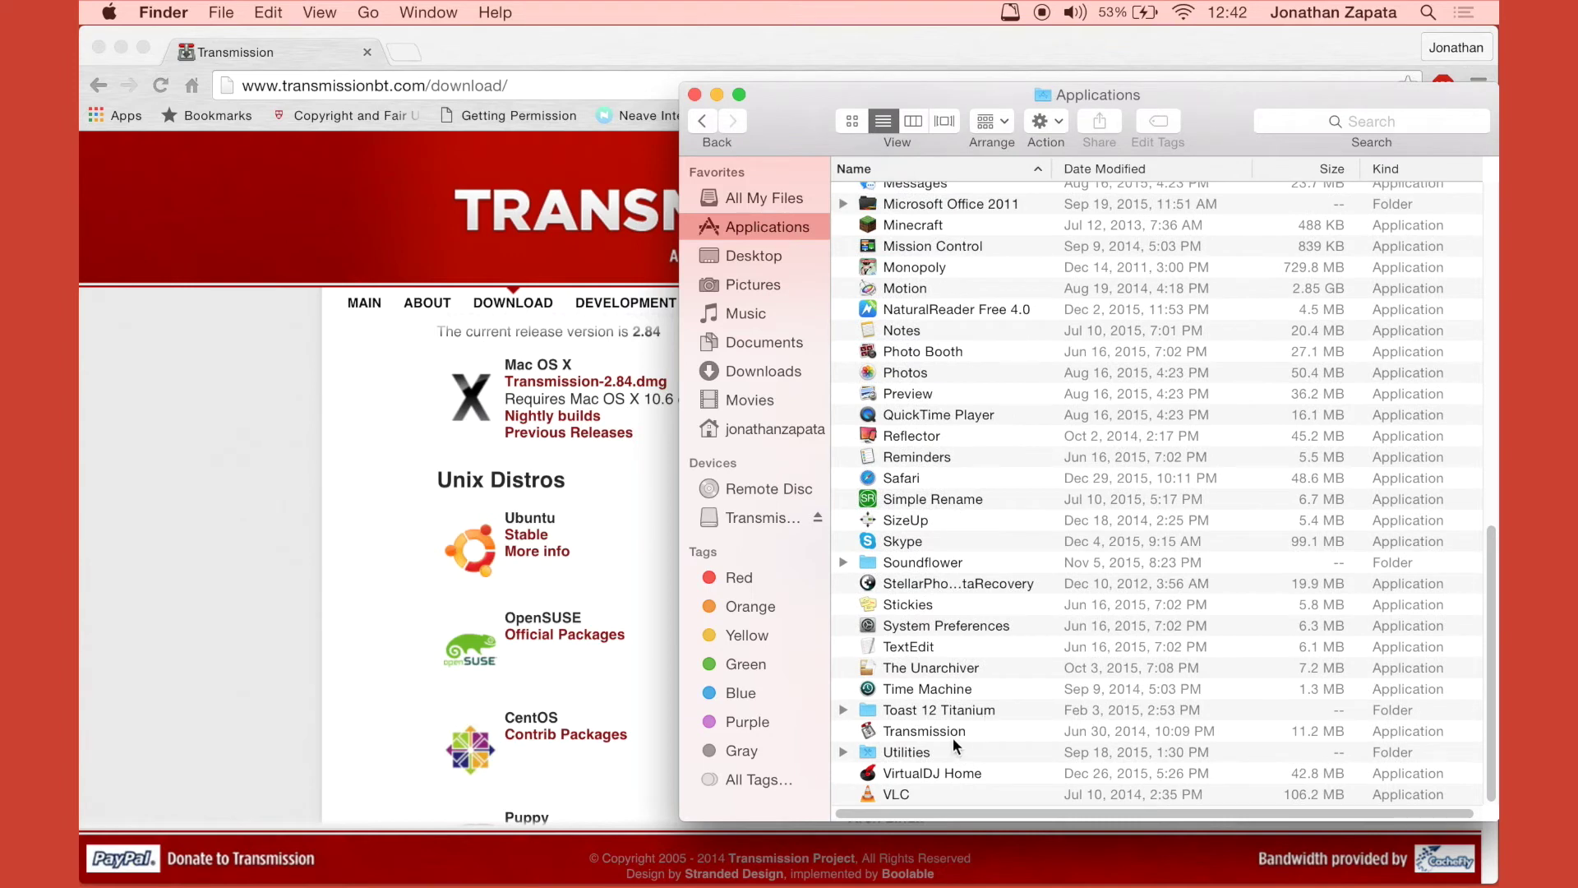
# Step: Launch Transmission from Applications, allow the downloaded app to open, and accept its terms
pyautogui.doubleClick(948, 737)
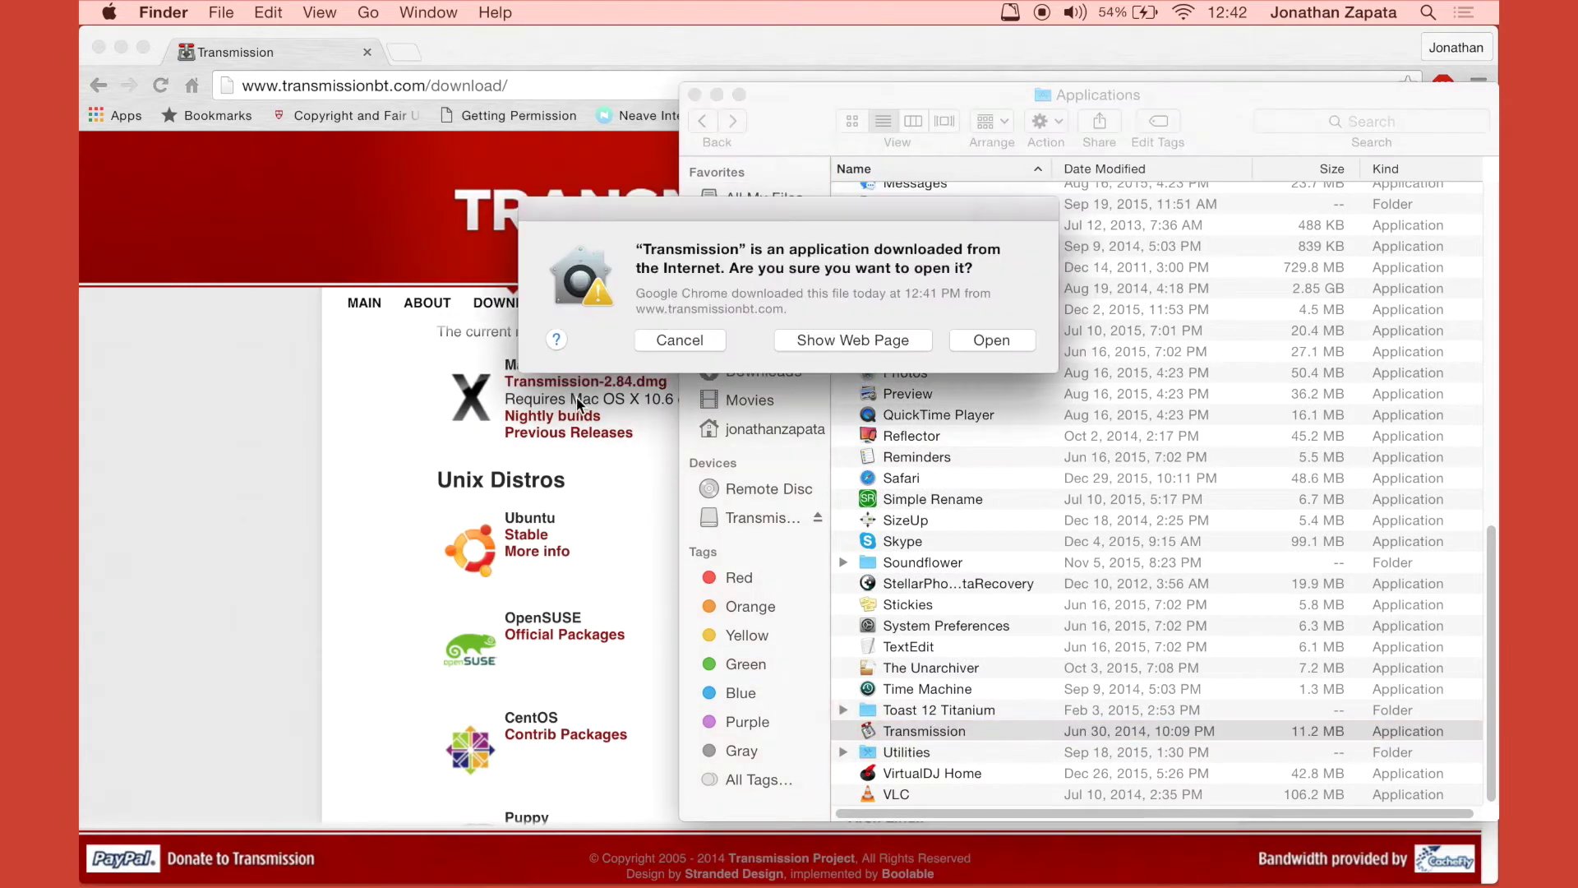
pyautogui.click(989, 341)
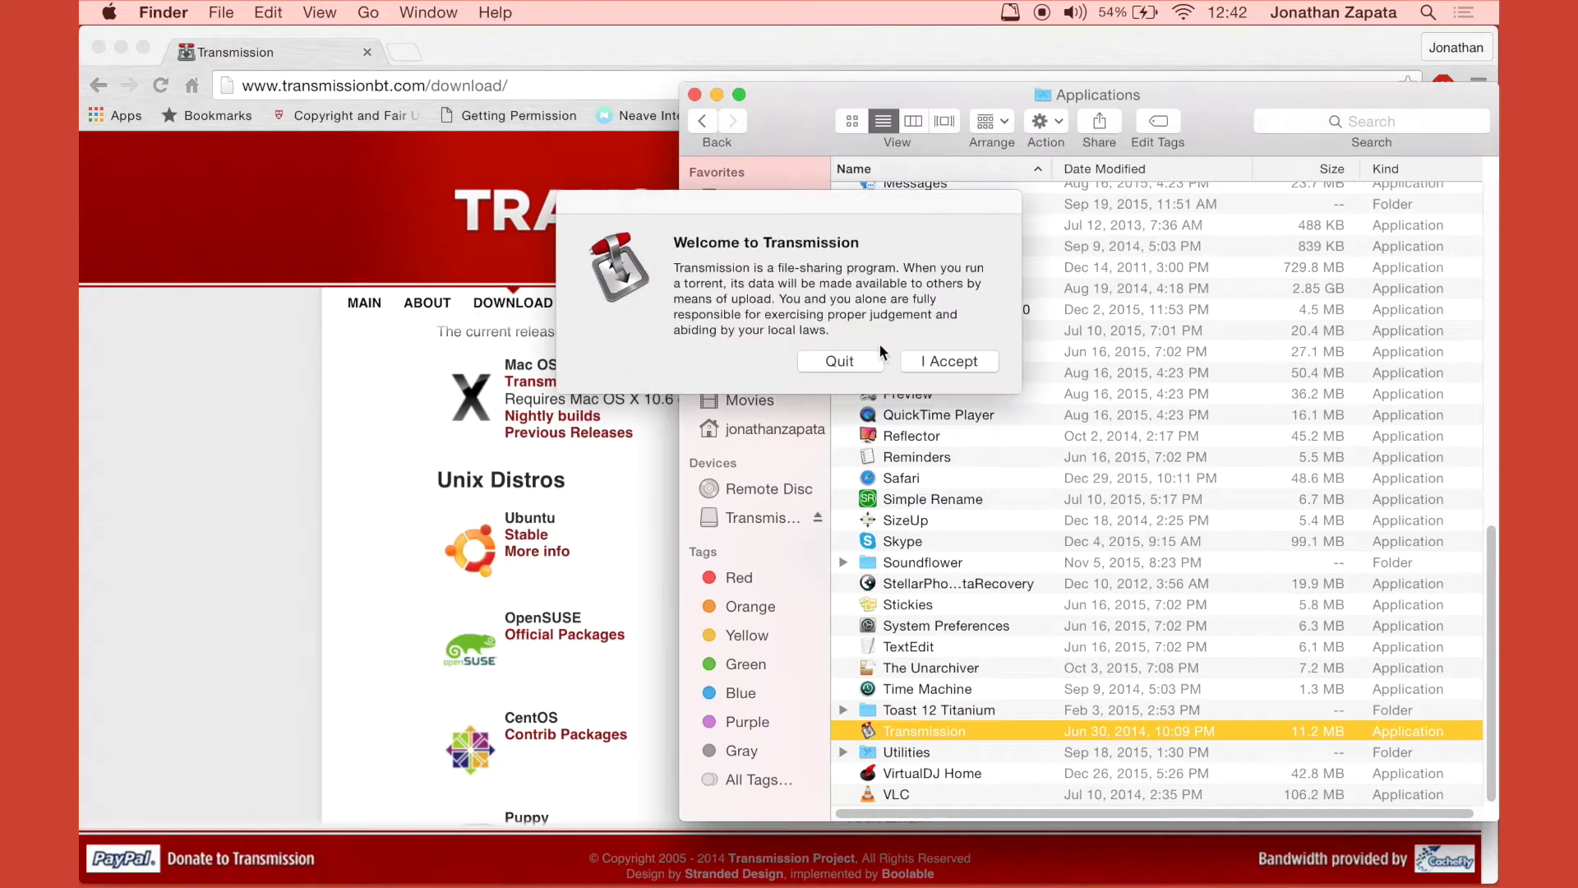
pyautogui.click(959, 356)
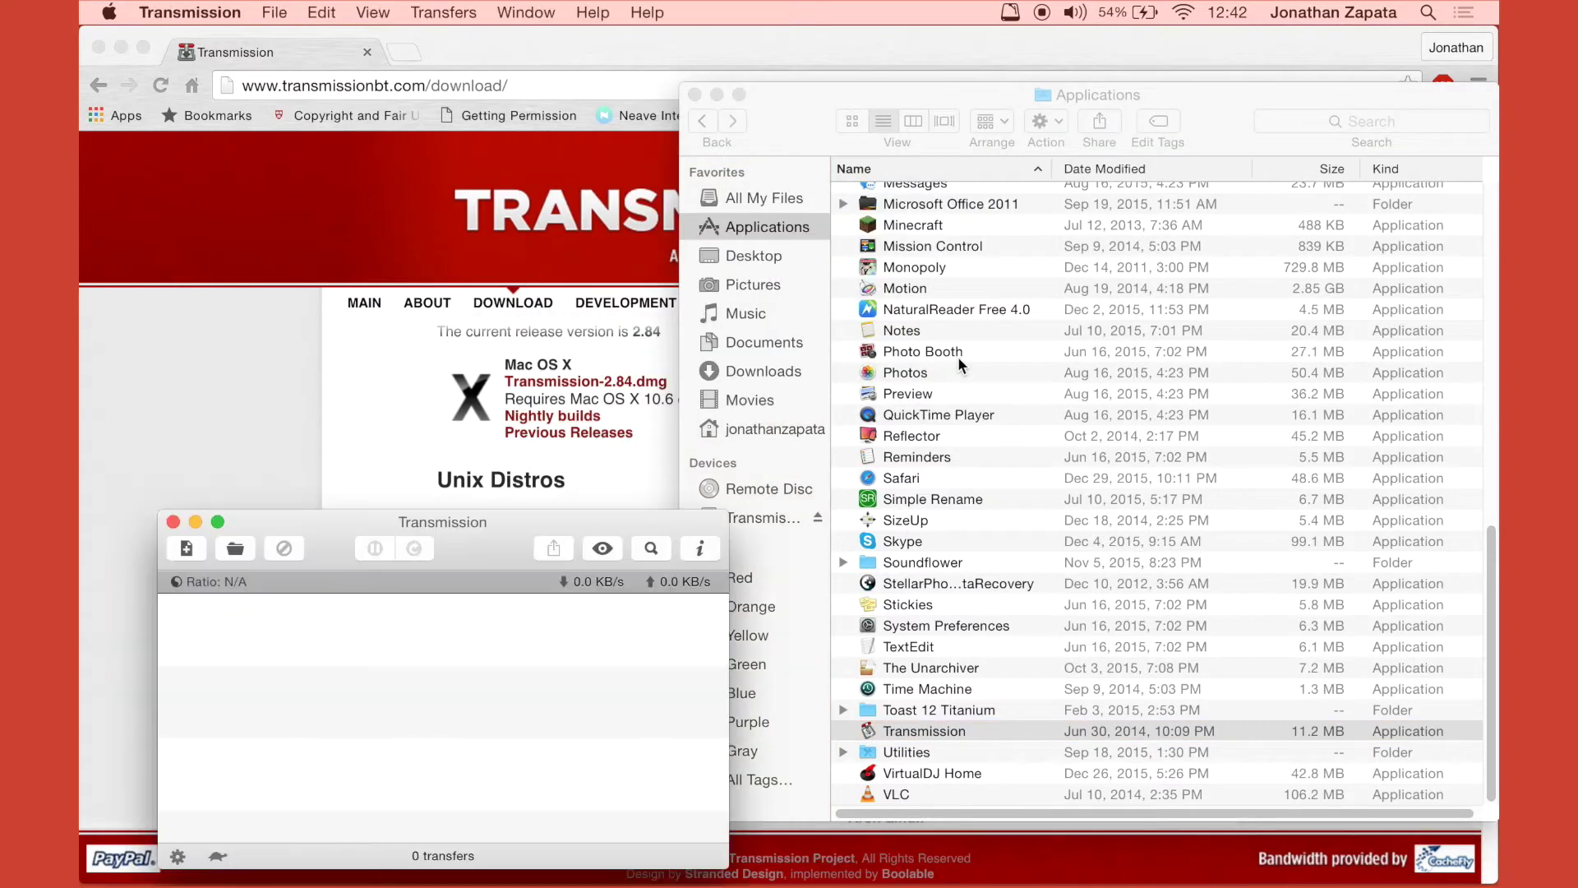
# Step: Close the empty Transmission window and the Applications folder window
pyautogui.moveTo(527, 530); pyautogui.dragTo(873, 254)
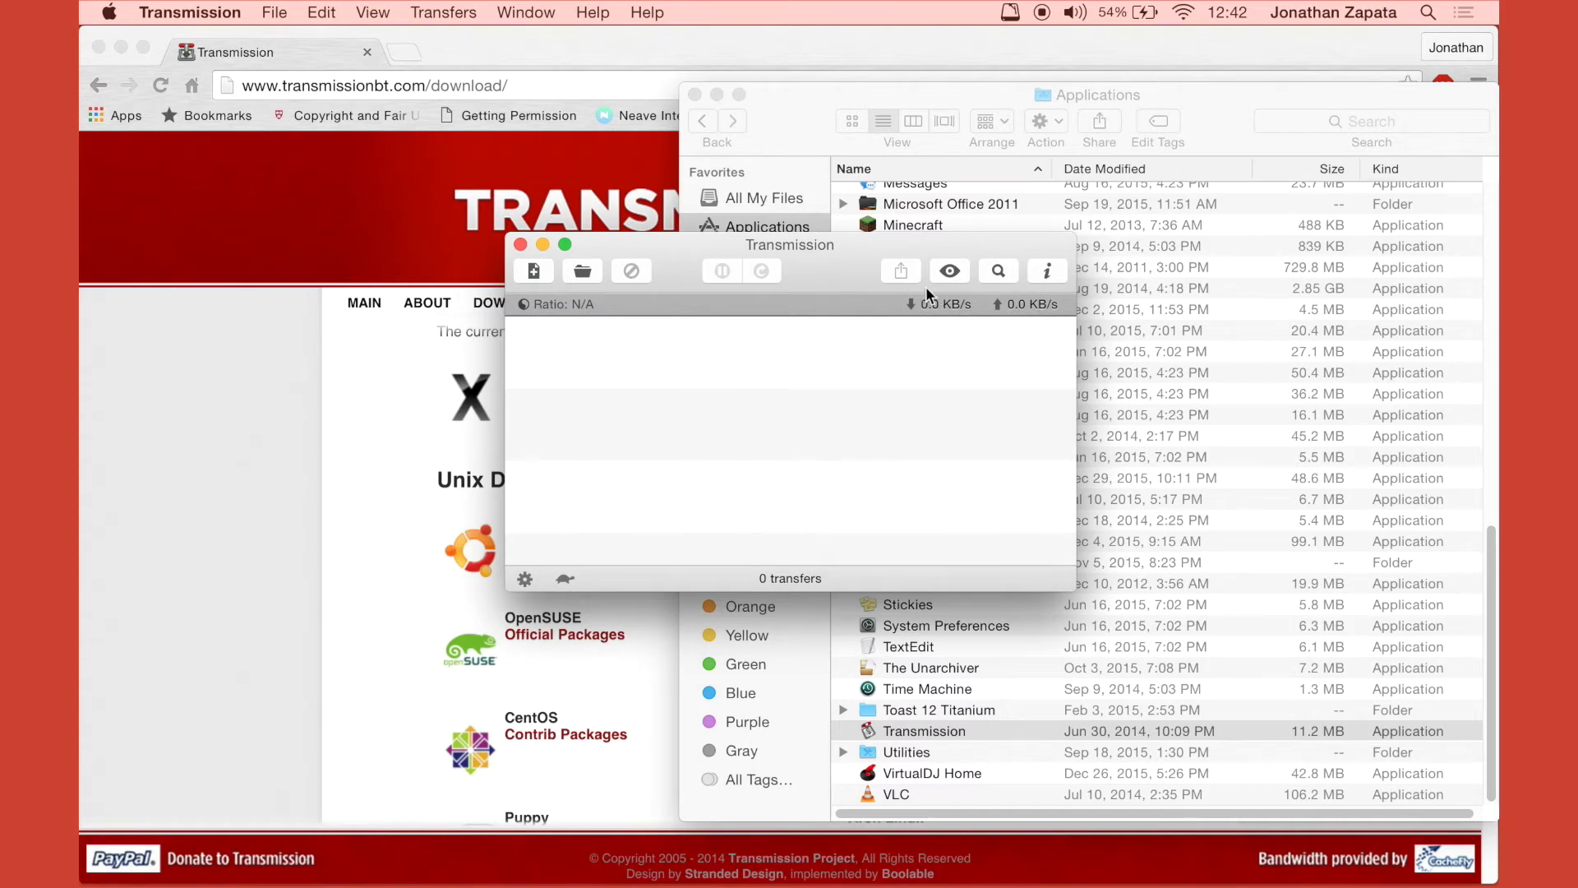
pyautogui.click(520, 245)
pyautogui.click(694, 94)
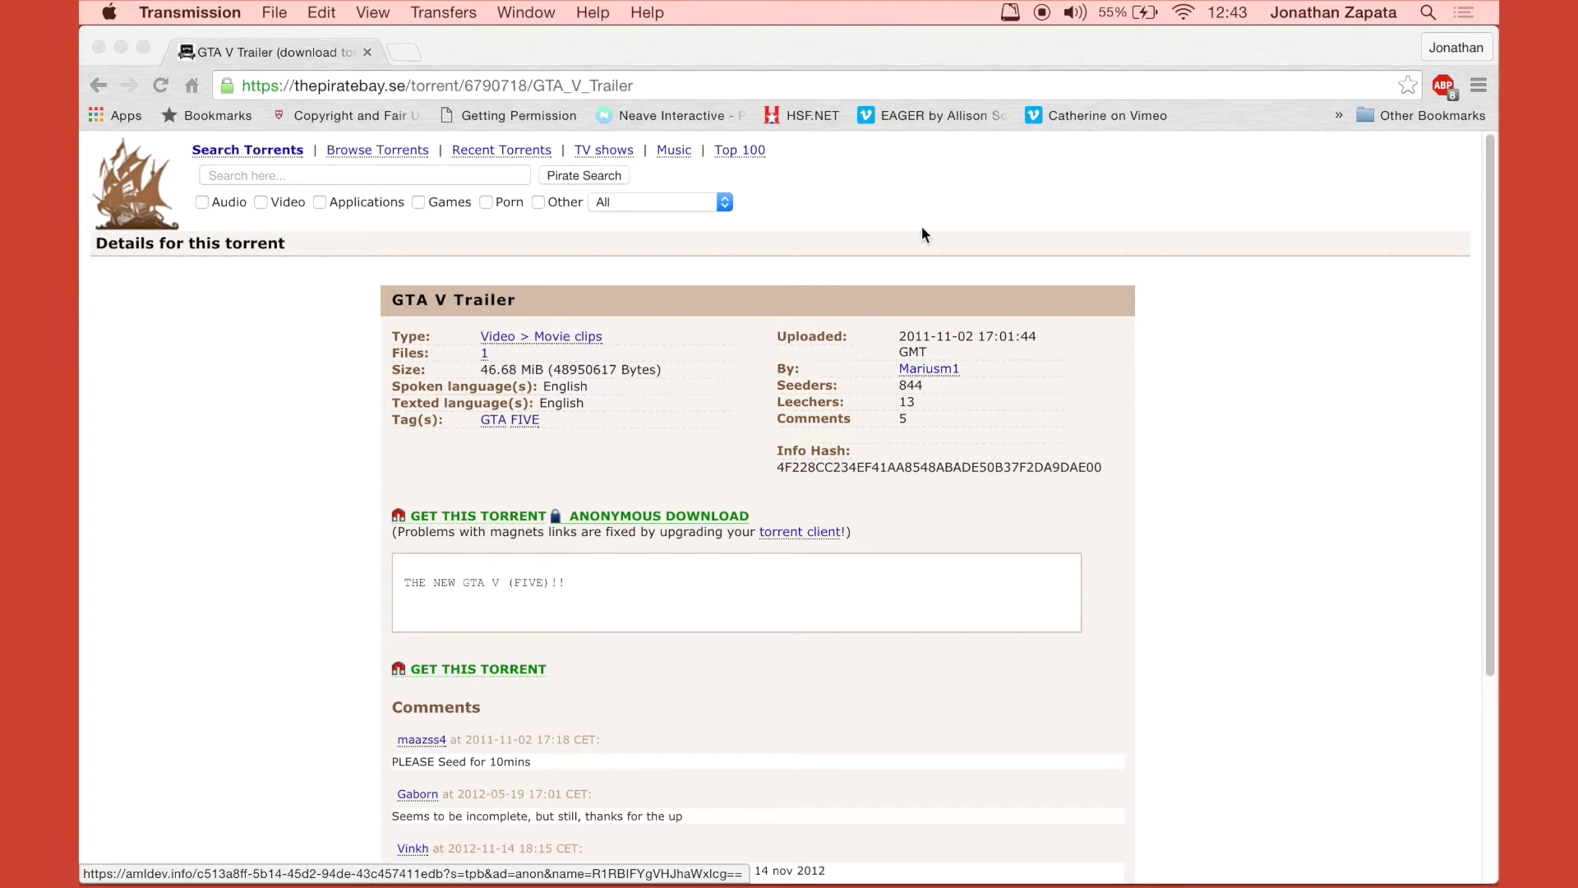
# Step: Scroll through the comments on the GTA V Trailer torrent page
pyautogui.scroll(-5, 923, 234)
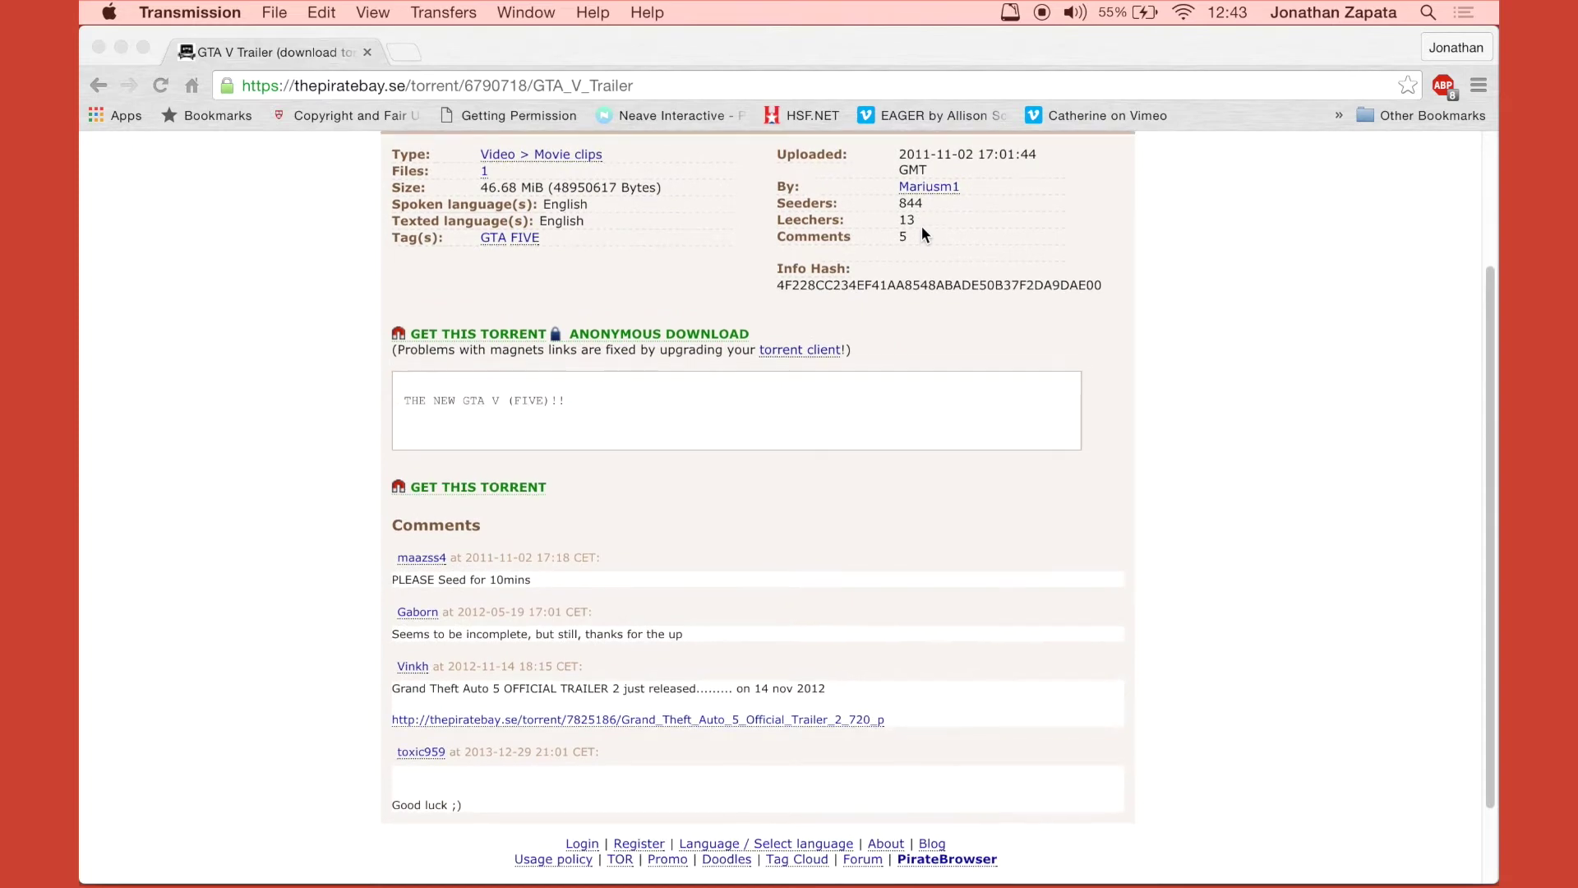
pyautogui.scroll(5, 922, 231)
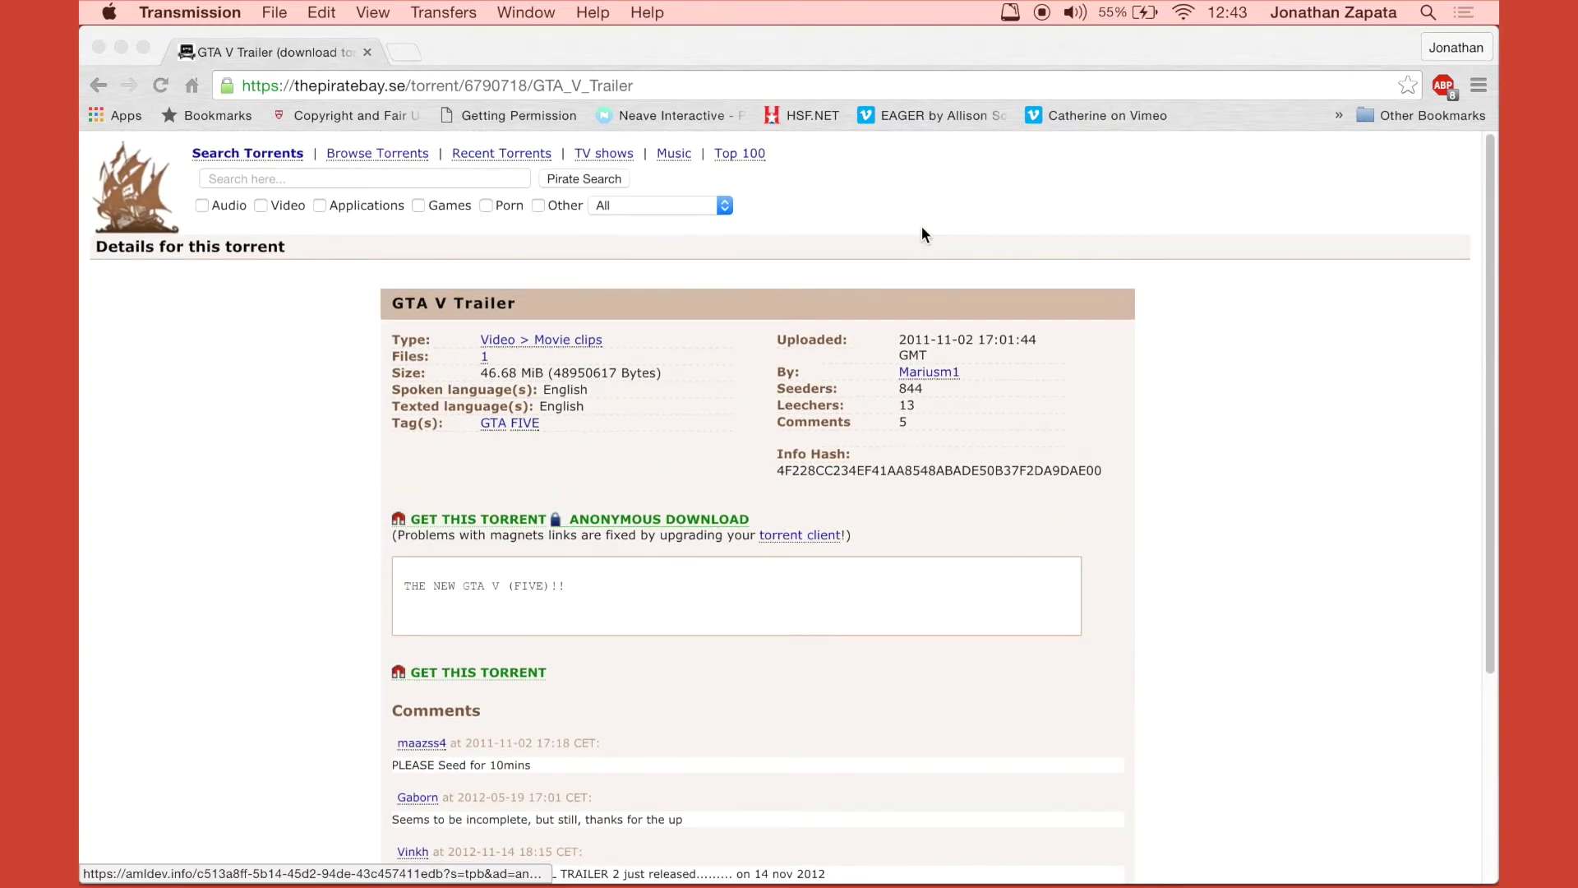
# Step: Add the GTA+V+Trailer magnet link to Transmission, downloading into the Downloads folder
pyautogui.click(503, 513)
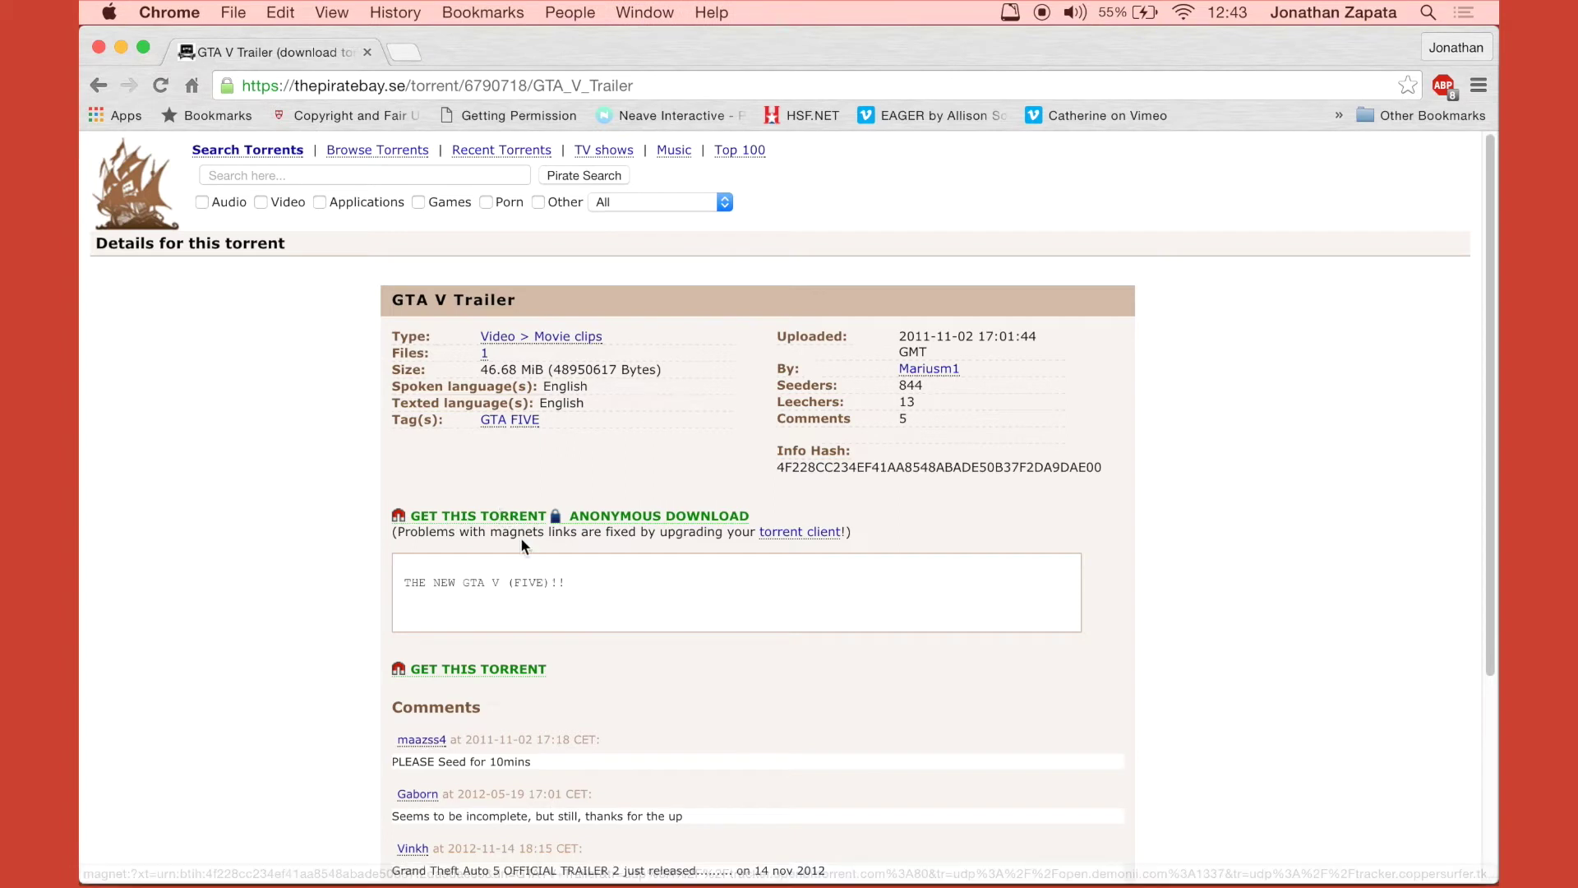
pyautogui.click(515, 517)
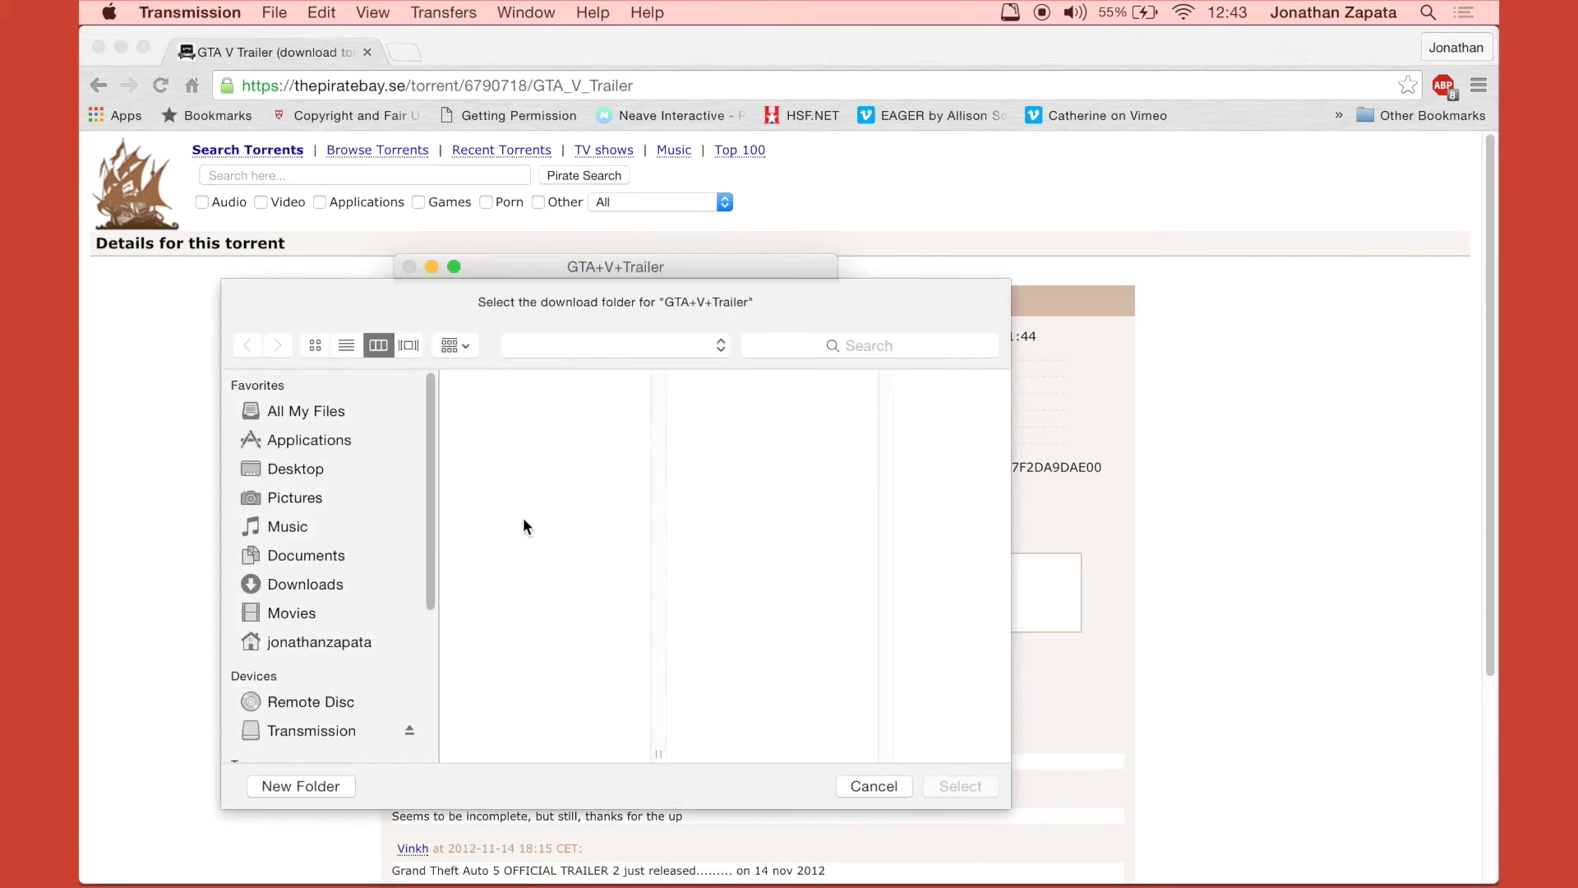
pyautogui.click(344, 582)
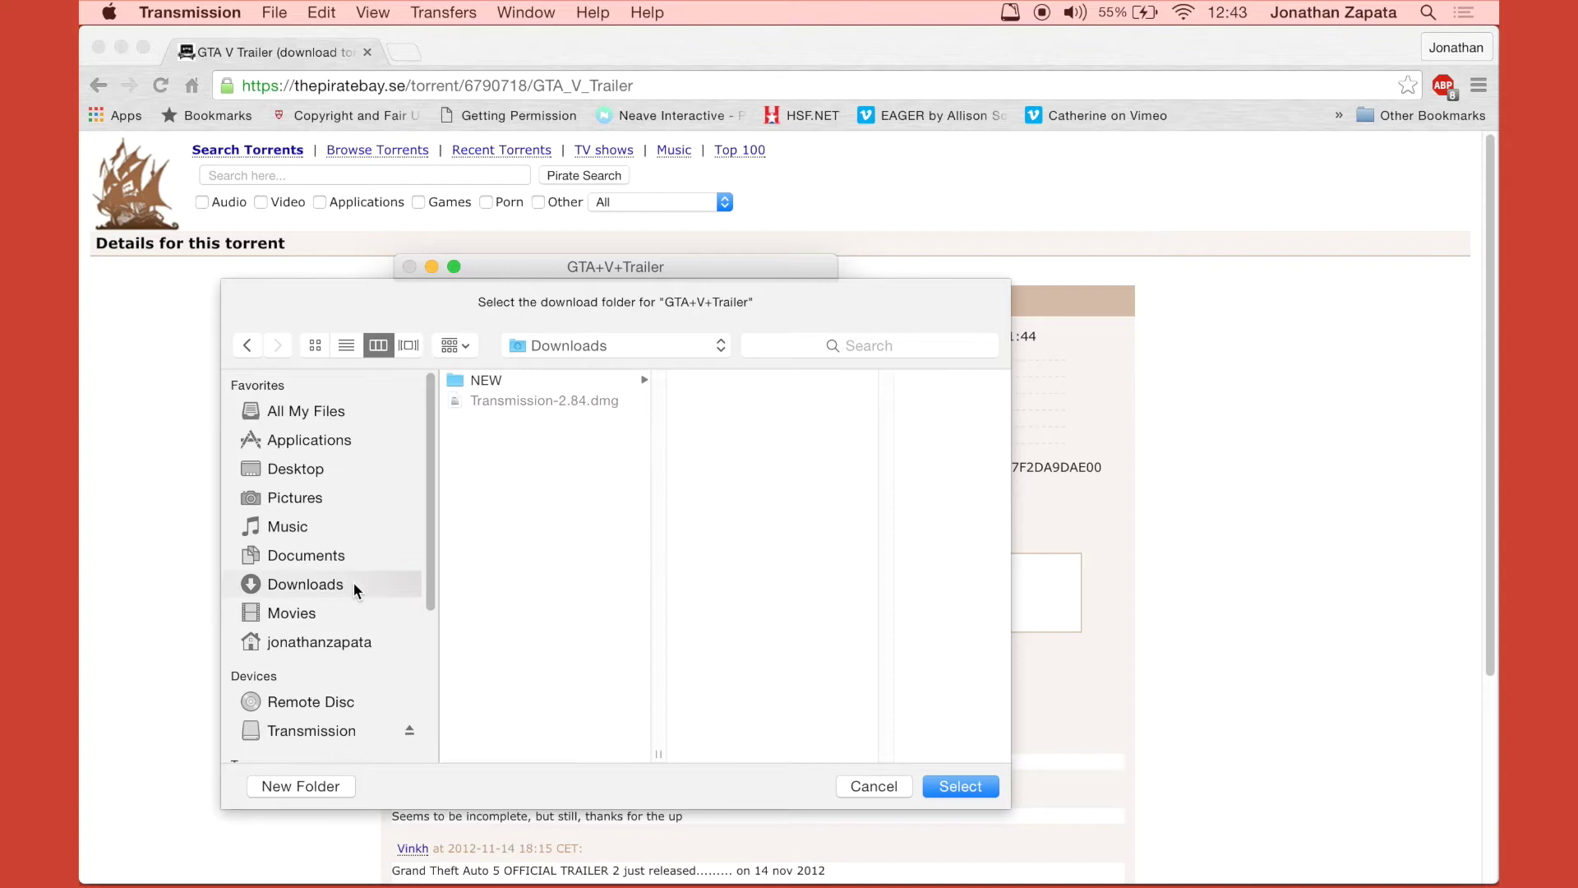
pyautogui.press('Return')
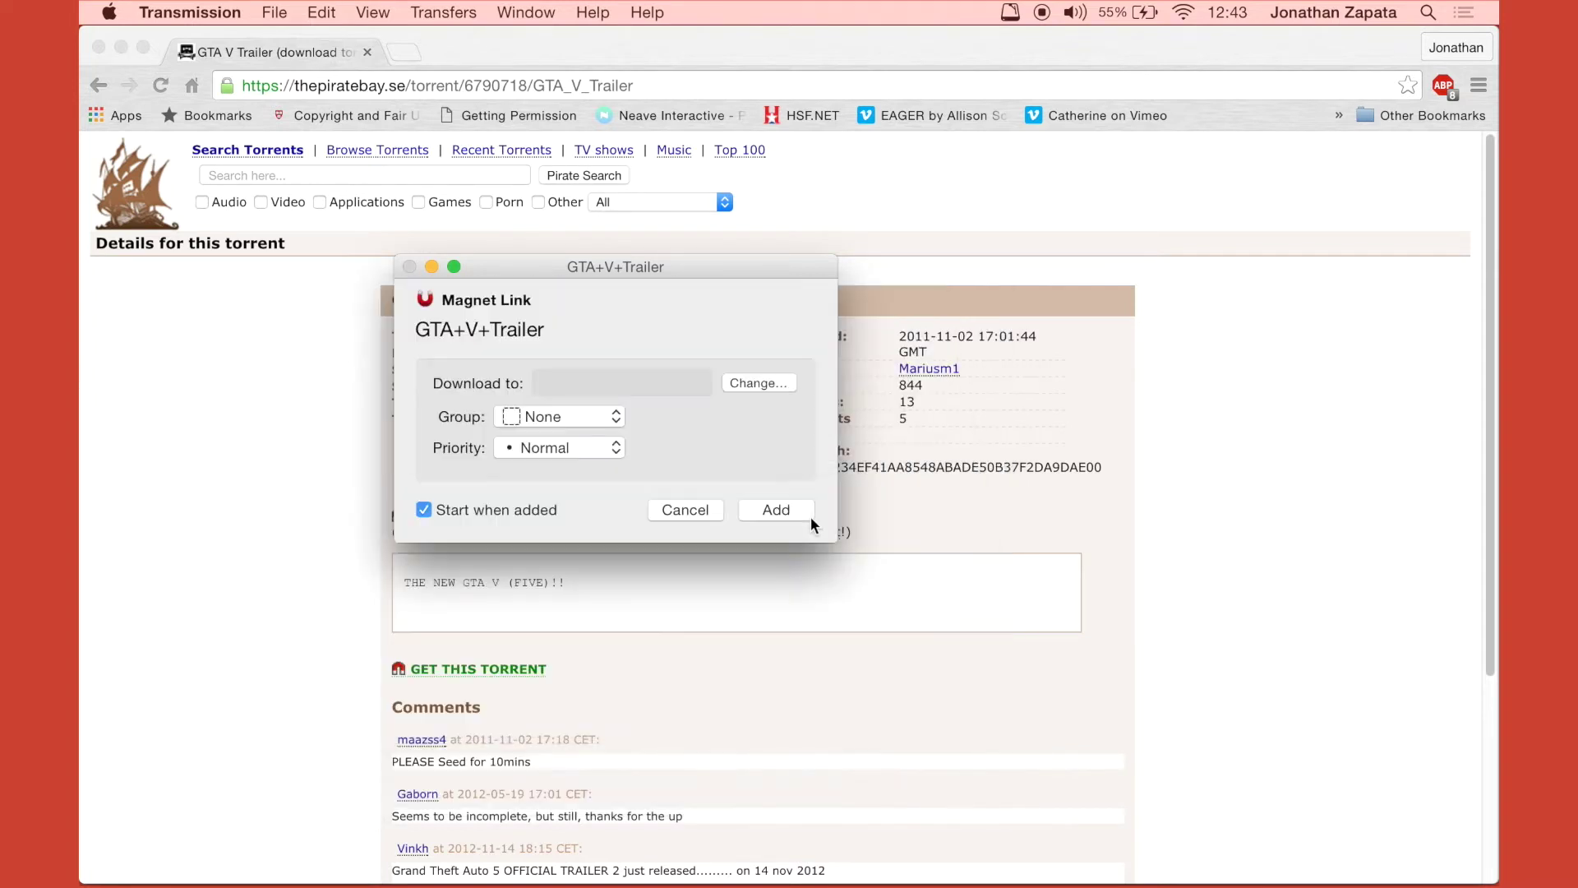
pyautogui.click(811, 516)
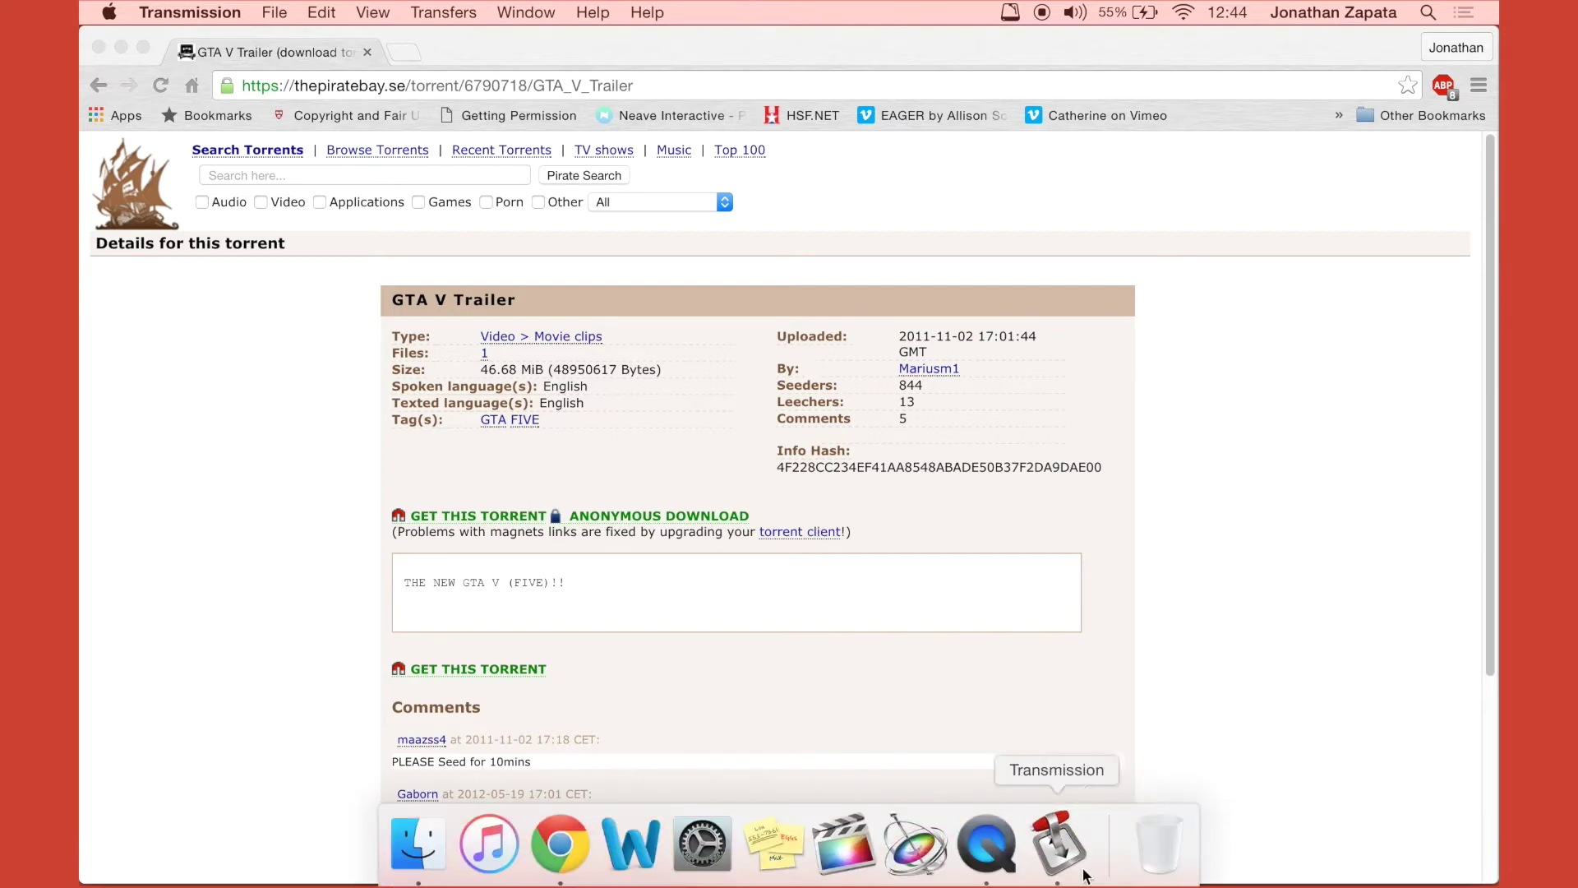
# Step: Bring Transmission forward and minimize the Pirate Bay and SoftwareInsider browser windows
pyautogui.click(1084, 873)
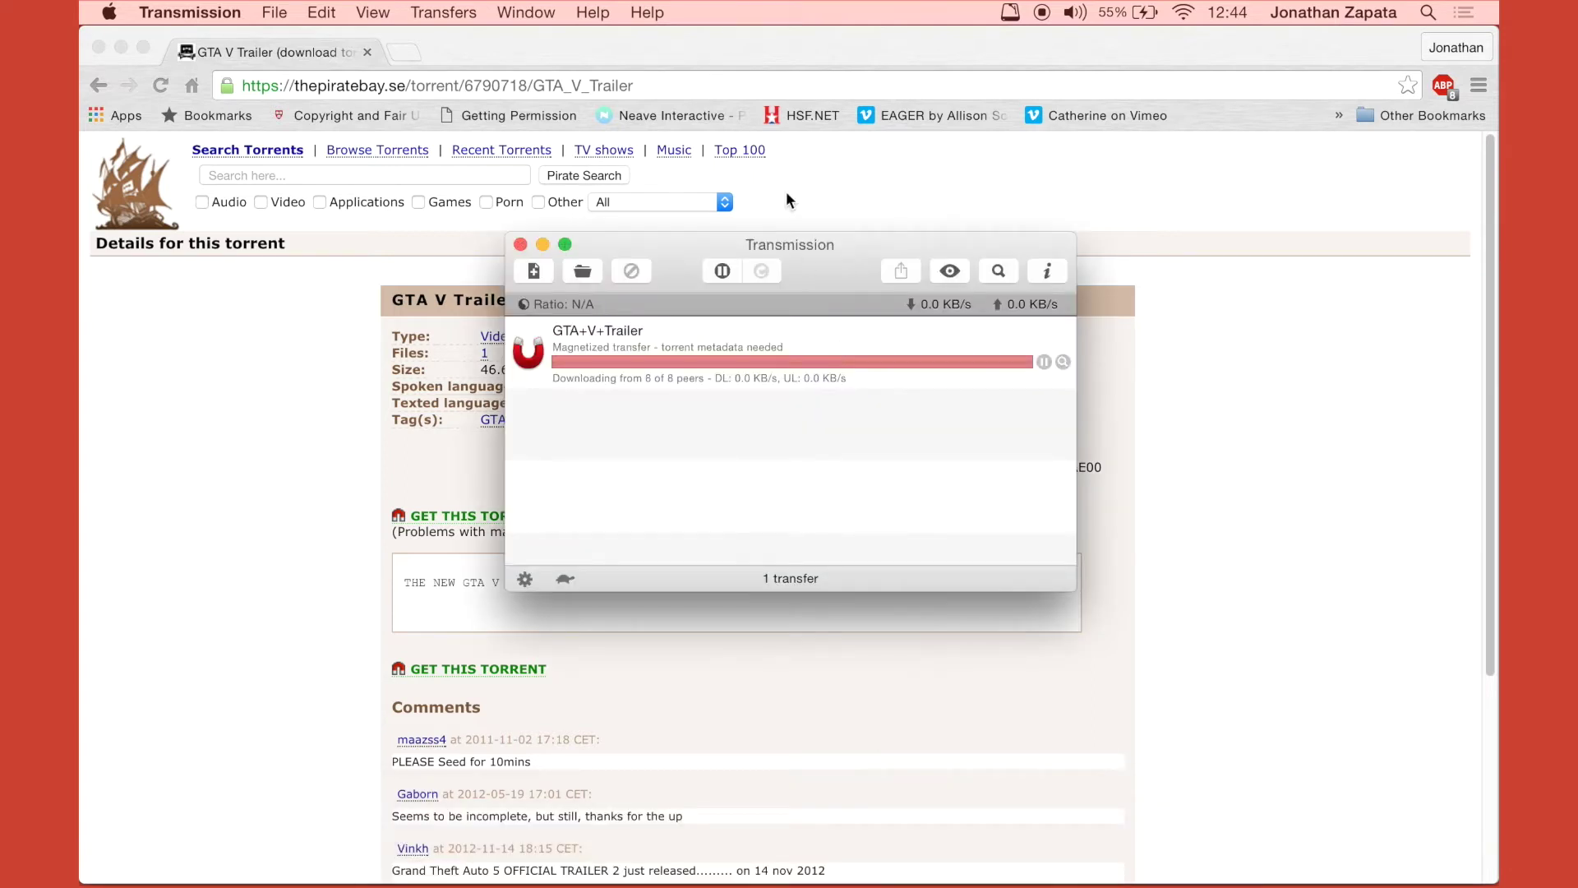
pyautogui.click(121, 48)
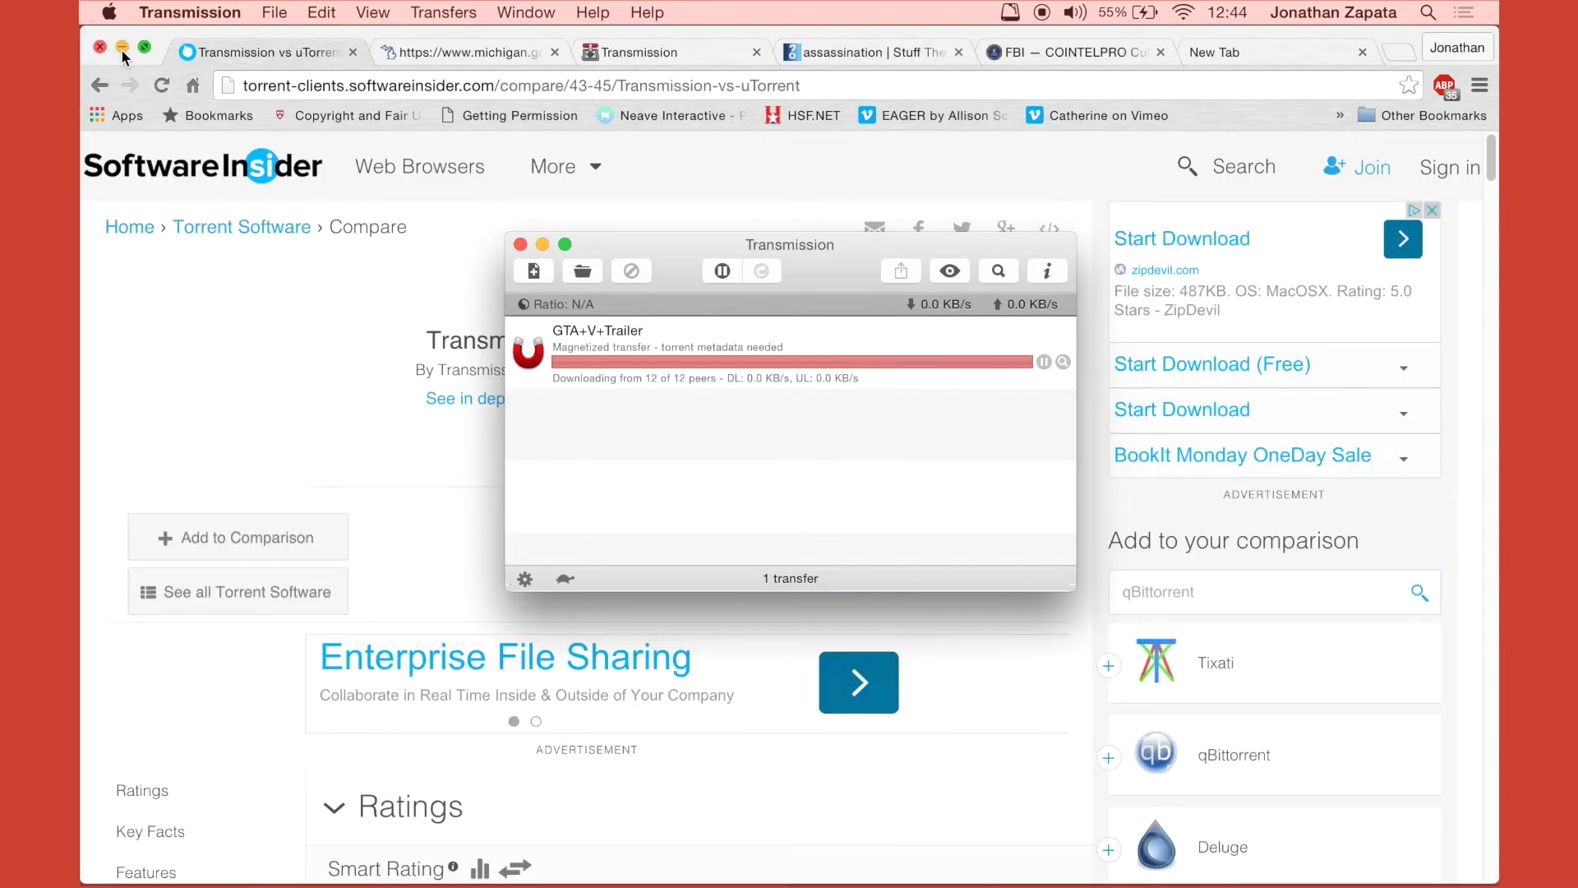
pyautogui.click(122, 50)
pyautogui.moveTo(836, 263); pyautogui.dragTo(830, 308)
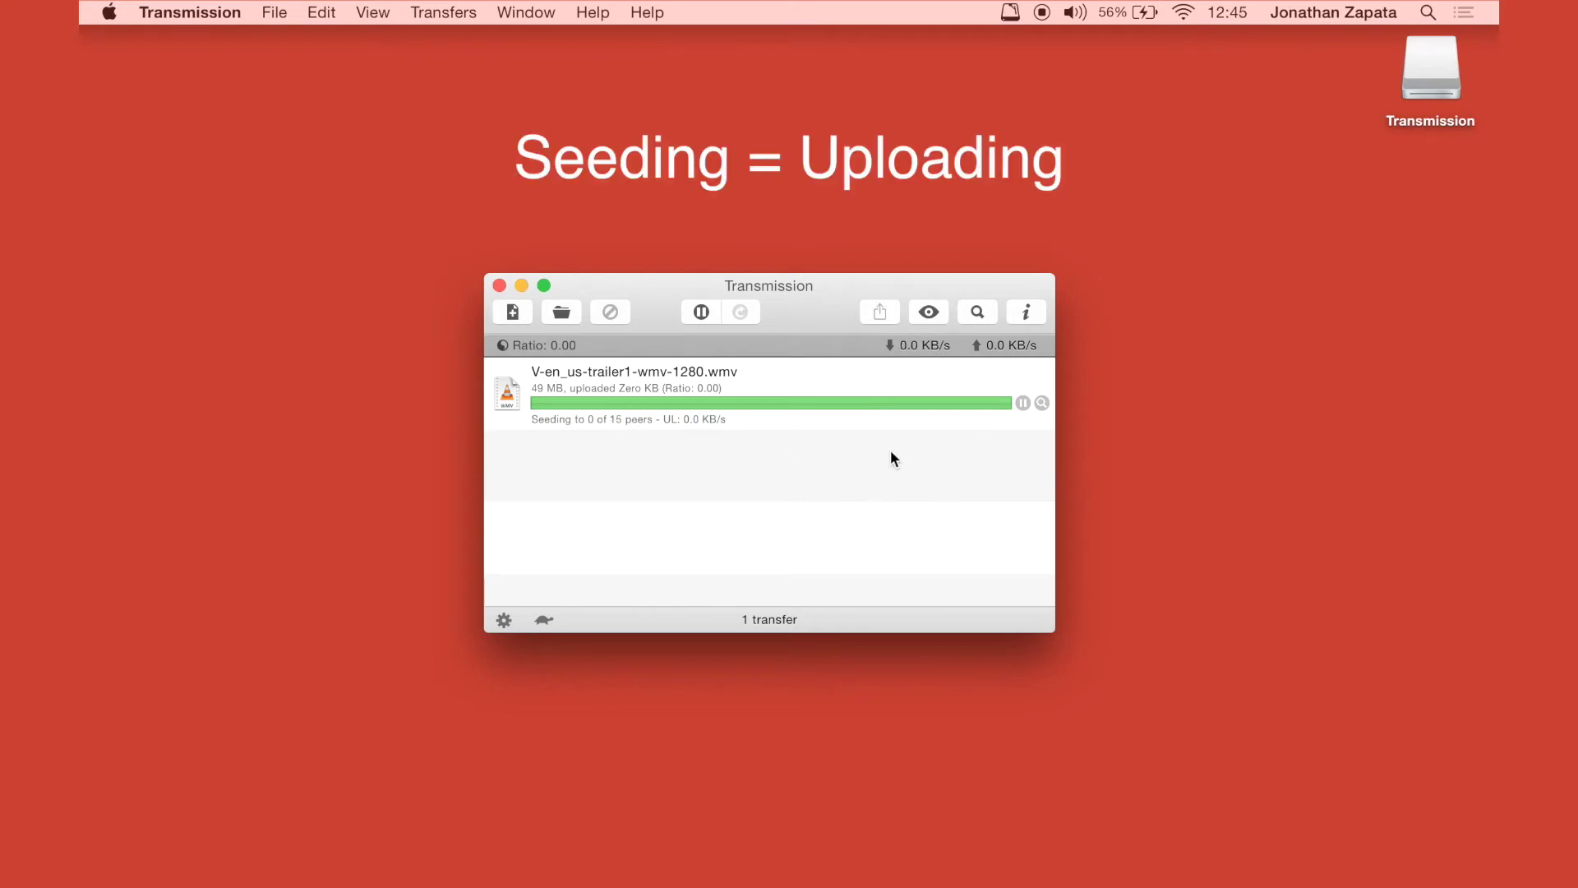
# Step: Pause the finished trailer transfer and show its downloaded file in Finder
pyautogui.click(1022, 403)
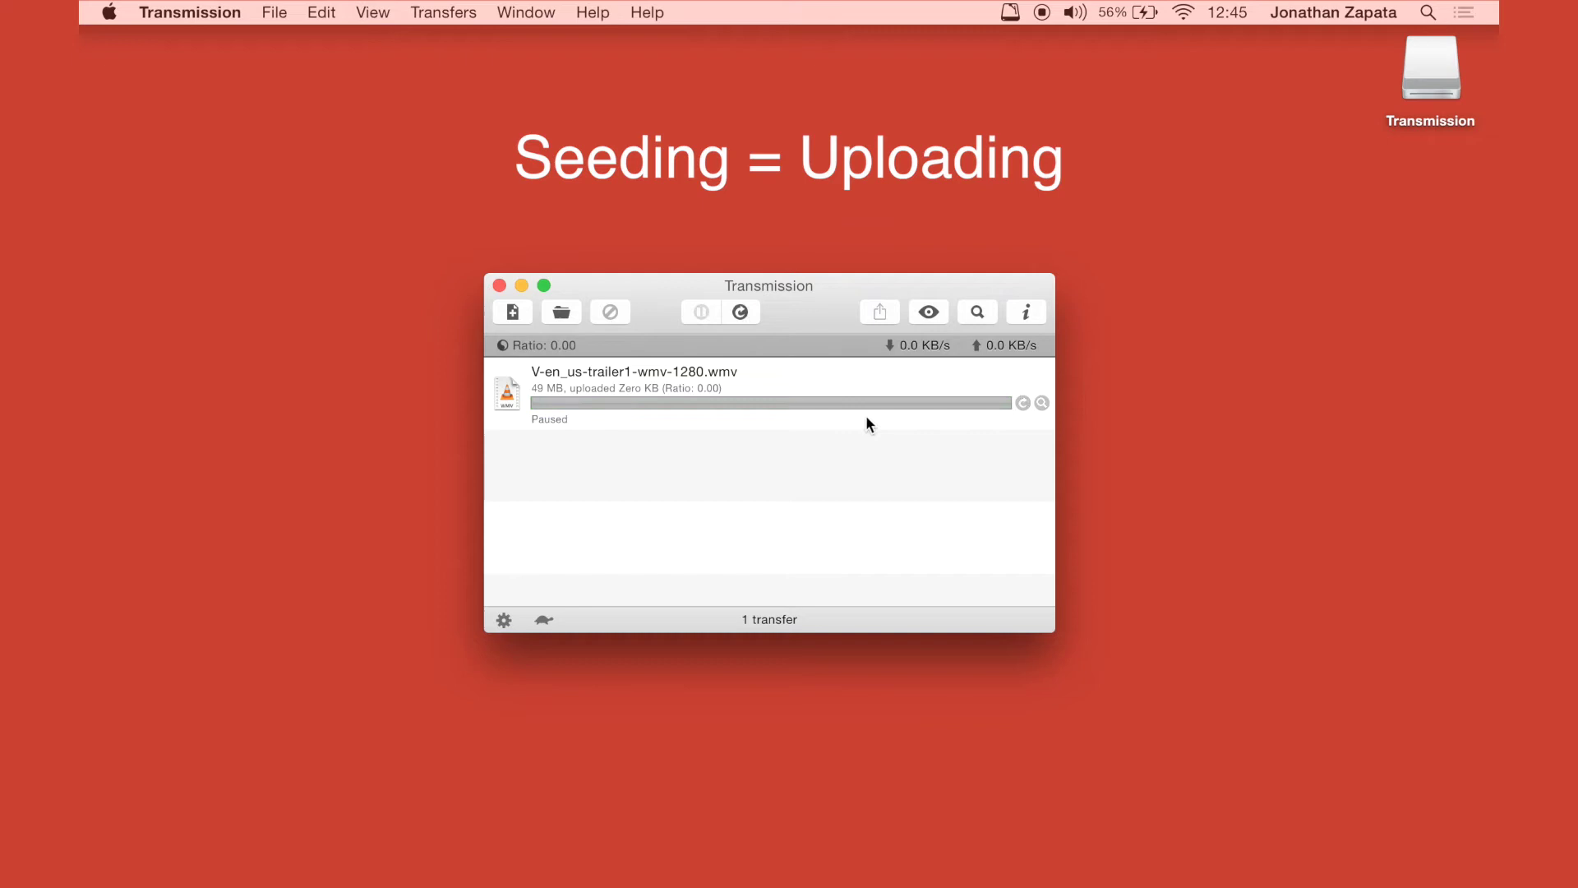
pyautogui.click(786, 374)
pyautogui.rightClick(785, 374)
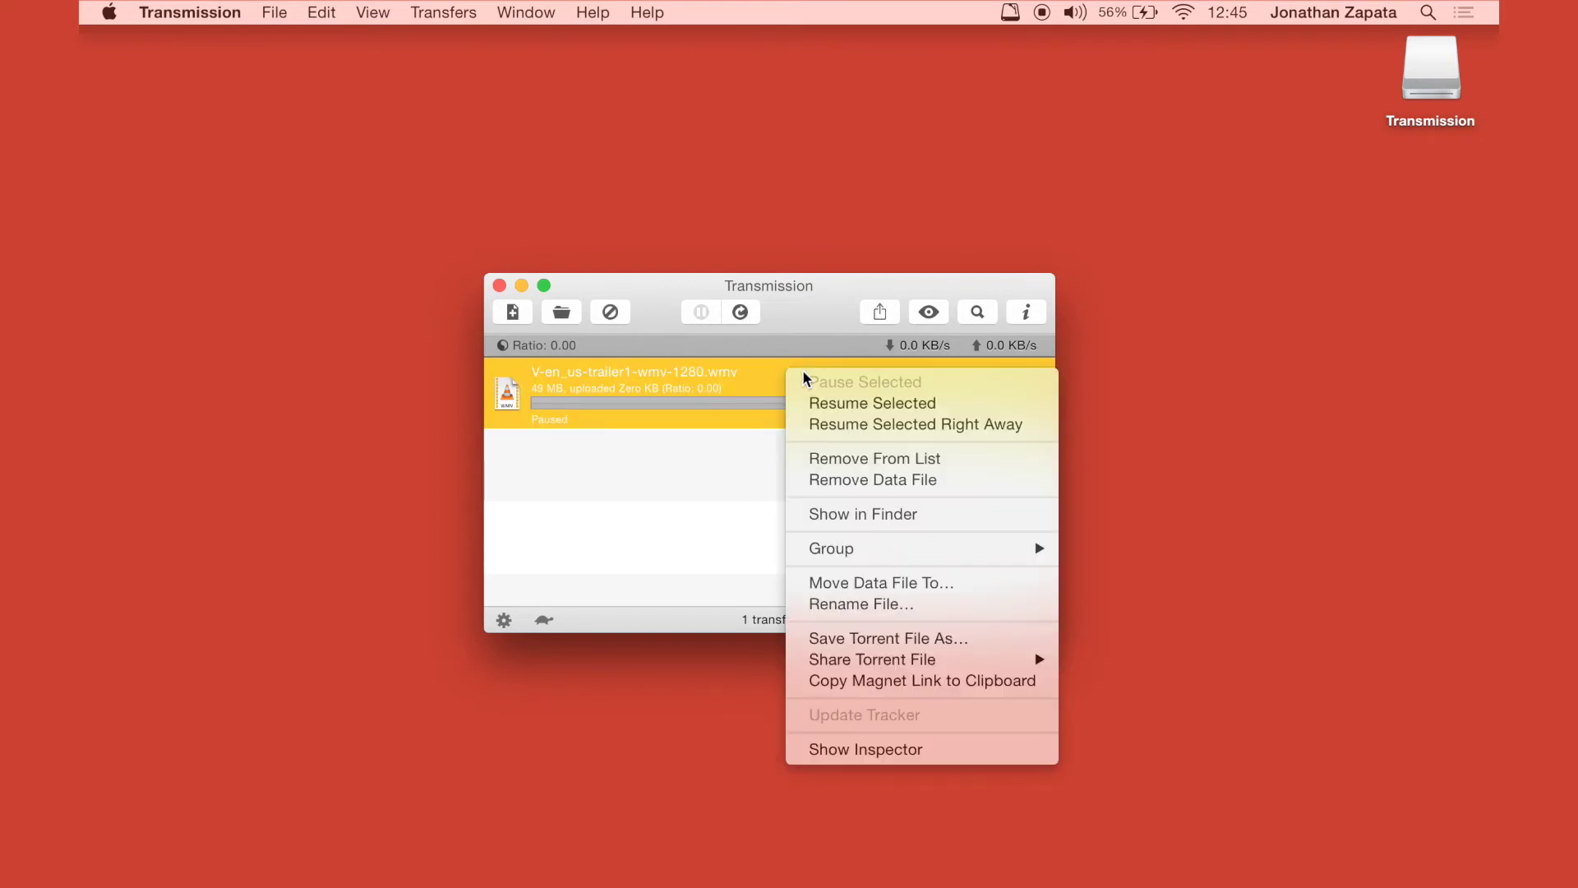
pyautogui.click(876, 510)
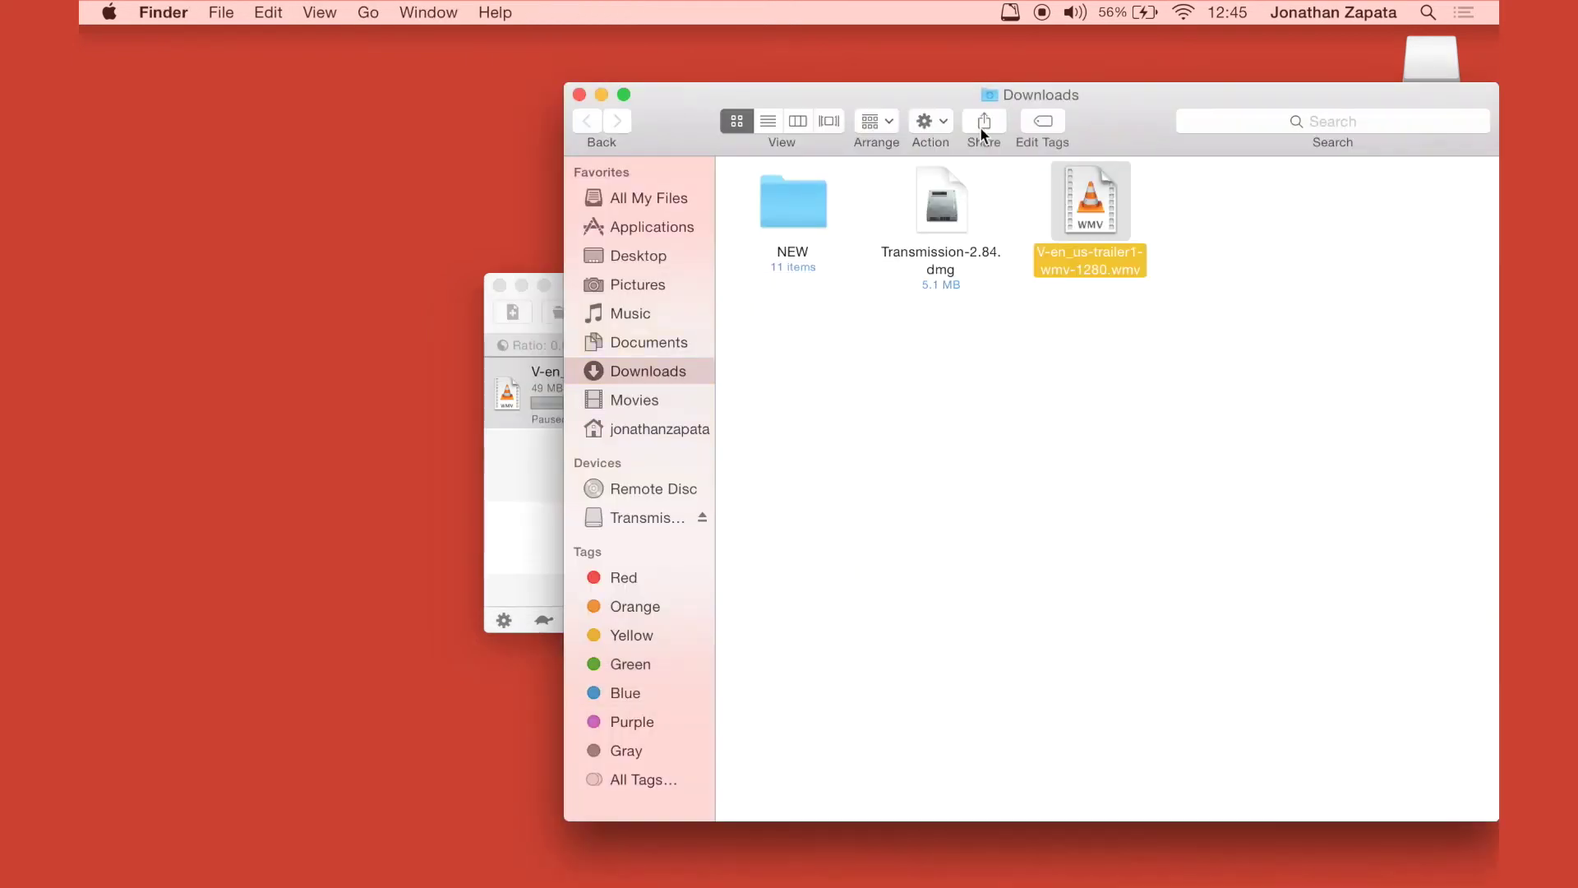
# Step: Play V-en_us-trailer1-wmv-1280.wmv from Downloads in VLC
pyautogui.moveTo(941, 85); pyautogui.dragTo(537, 69)
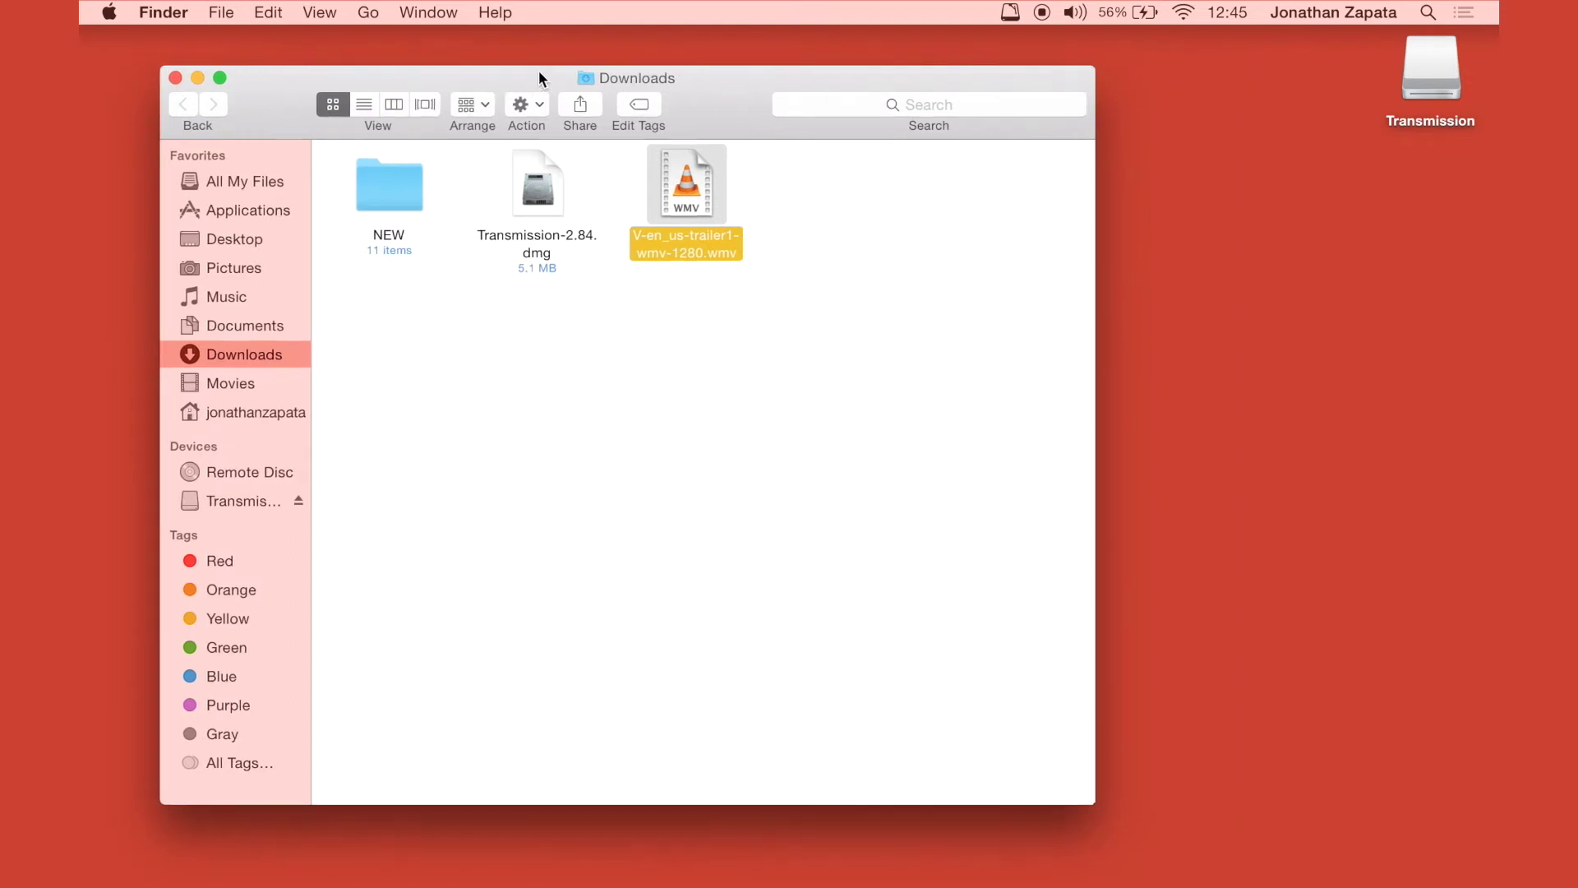
pyautogui.rightClick(682, 186)
pyautogui.moveTo(1061, 215)
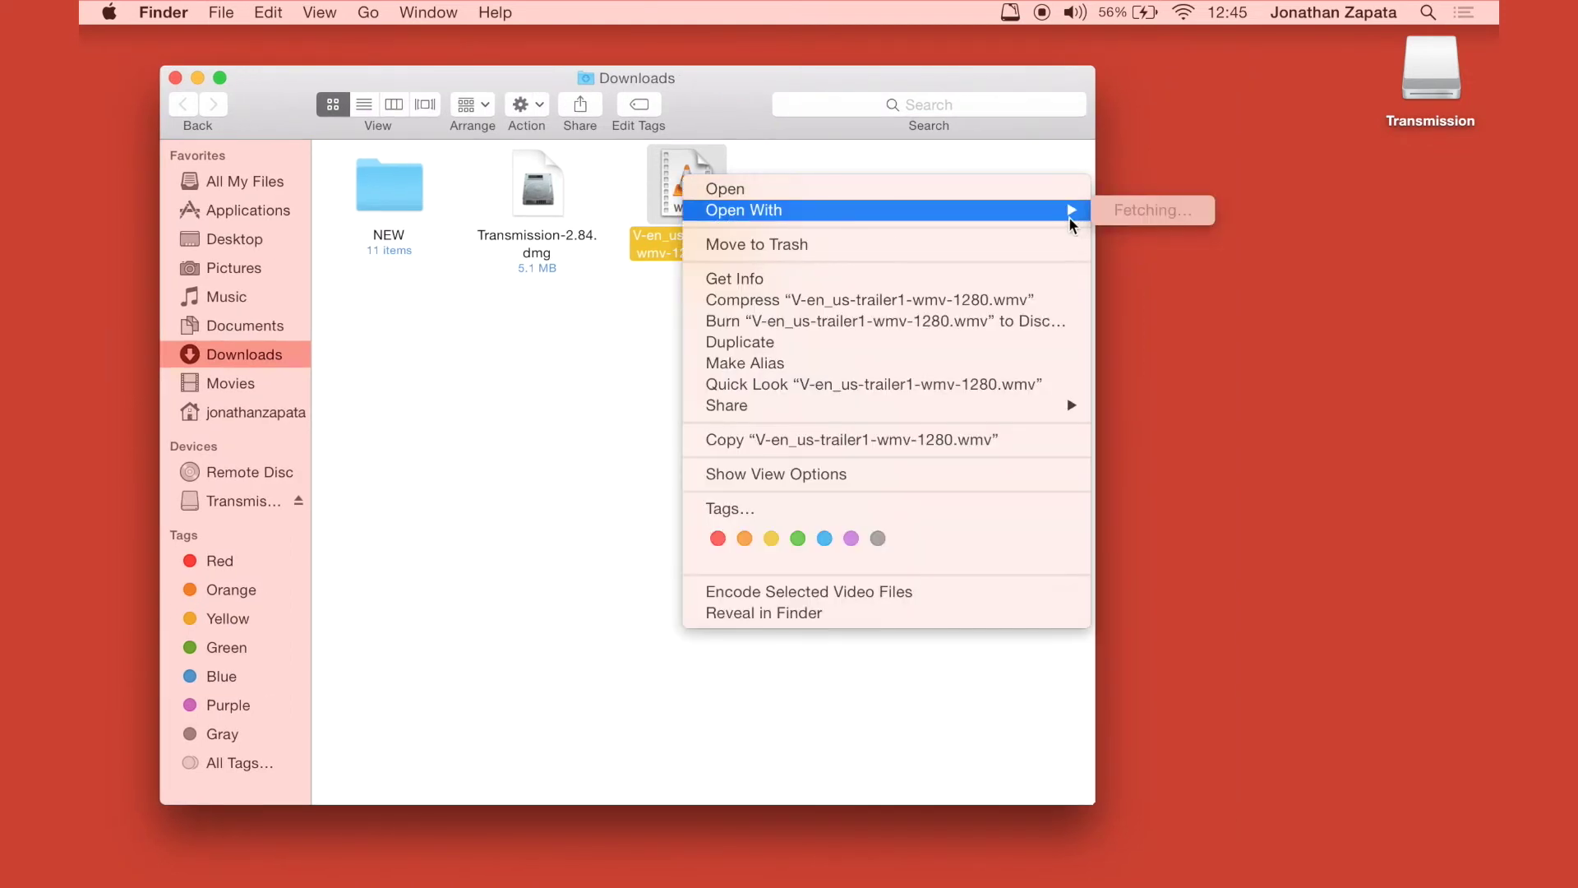
pyautogui.click(1141, 214)
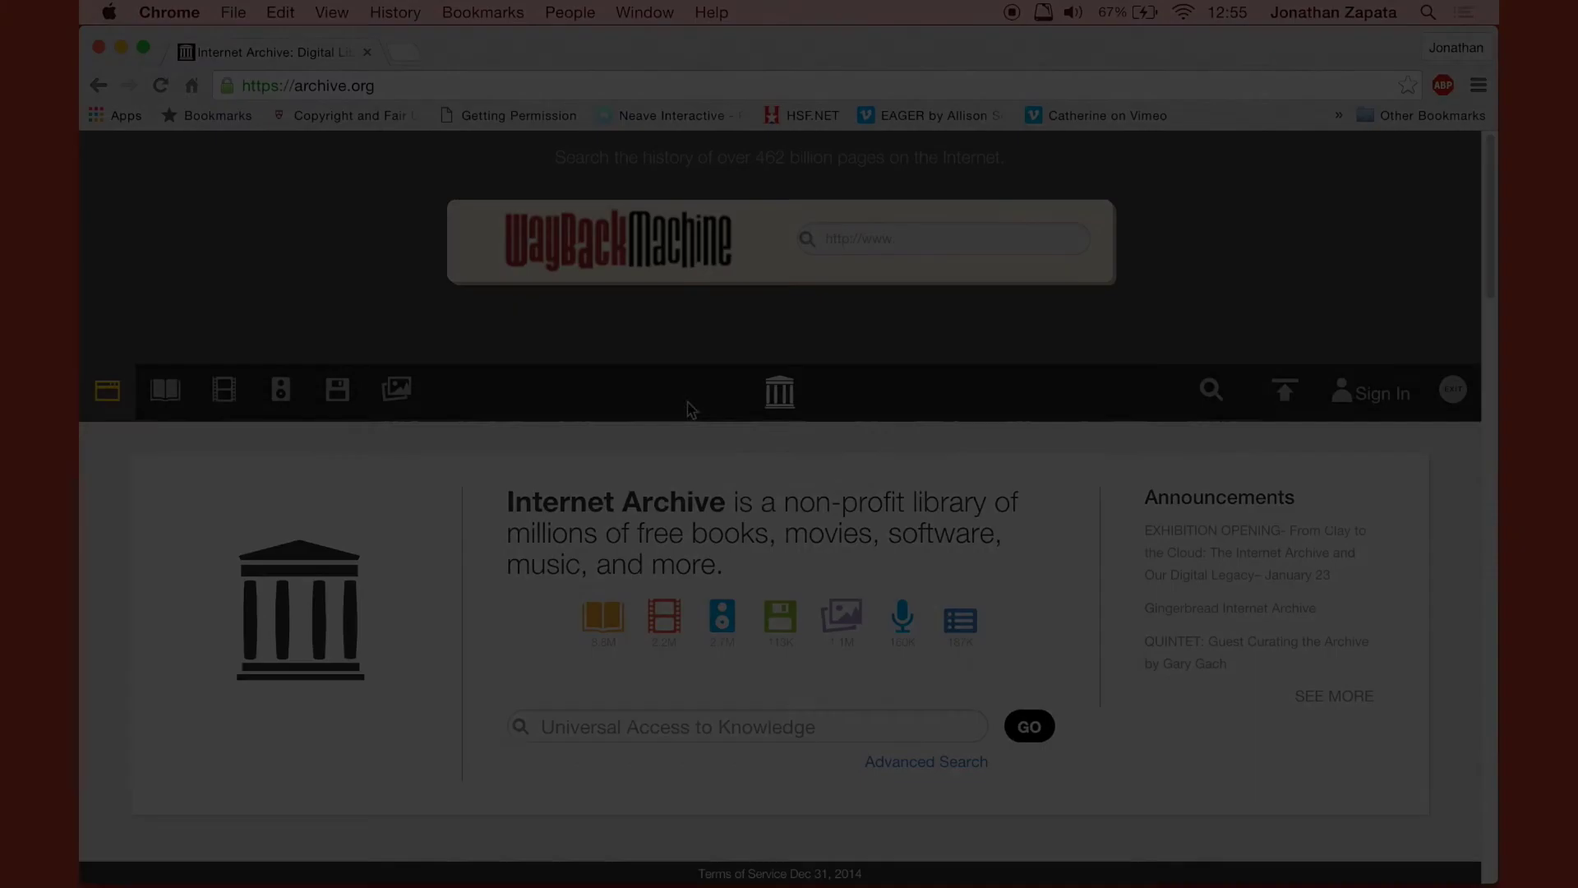
# Step: Go to the Internet Archive's Movies collection
pyautogui.scroll(-1, 699, 471)
pyautogui.scroll(1, 701, 473)
pyautogui.scroll(1, 701, 473)
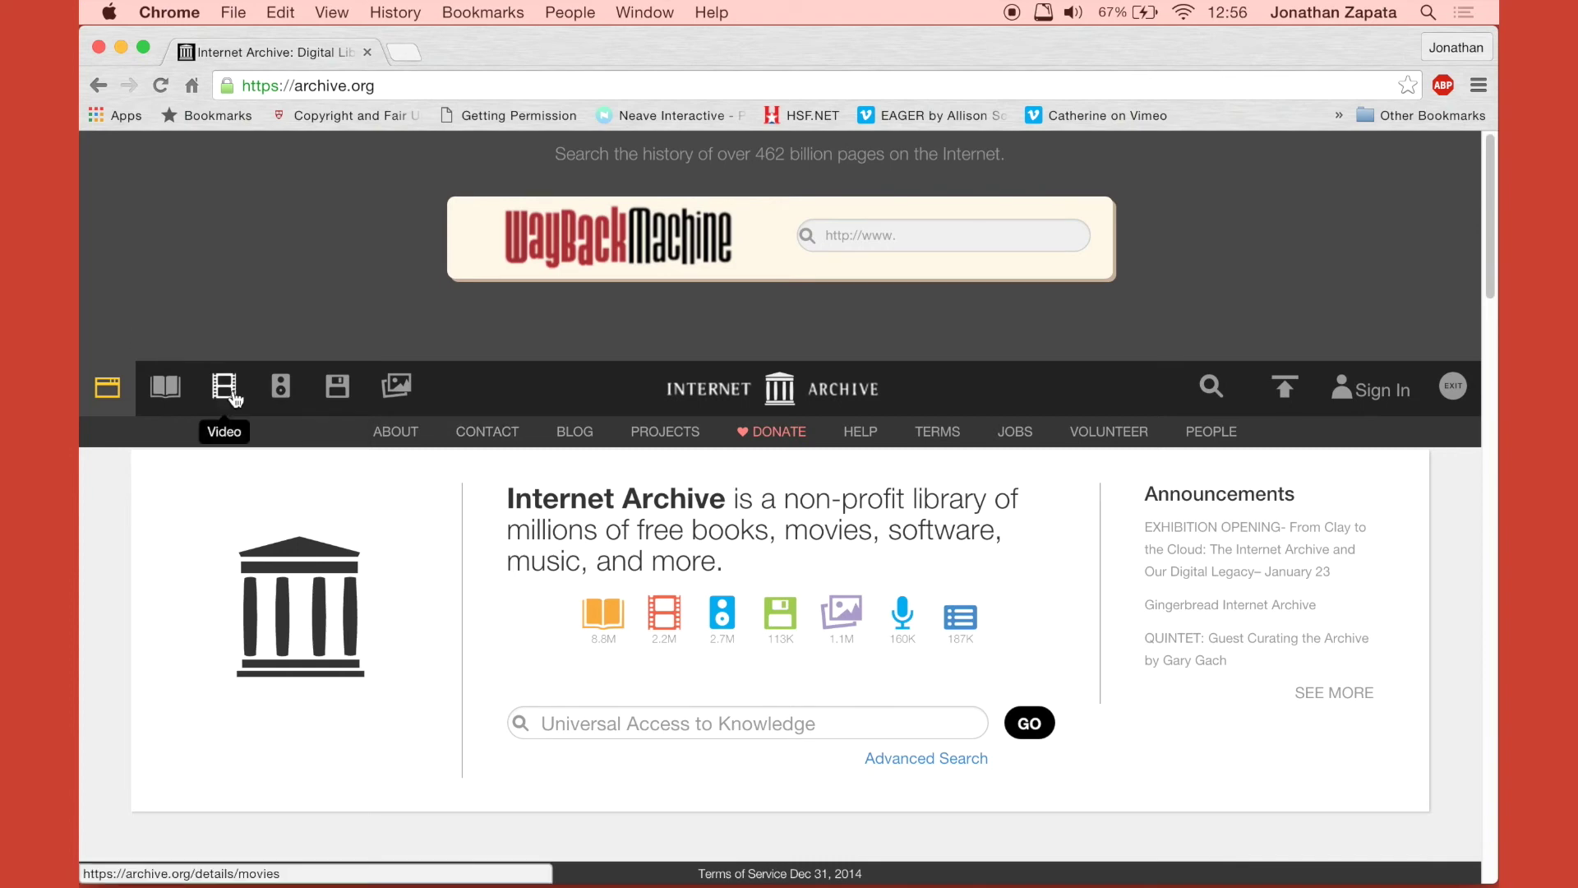
pyautogui.moveTo(222, 387)
pyautogui.click(995, 325)
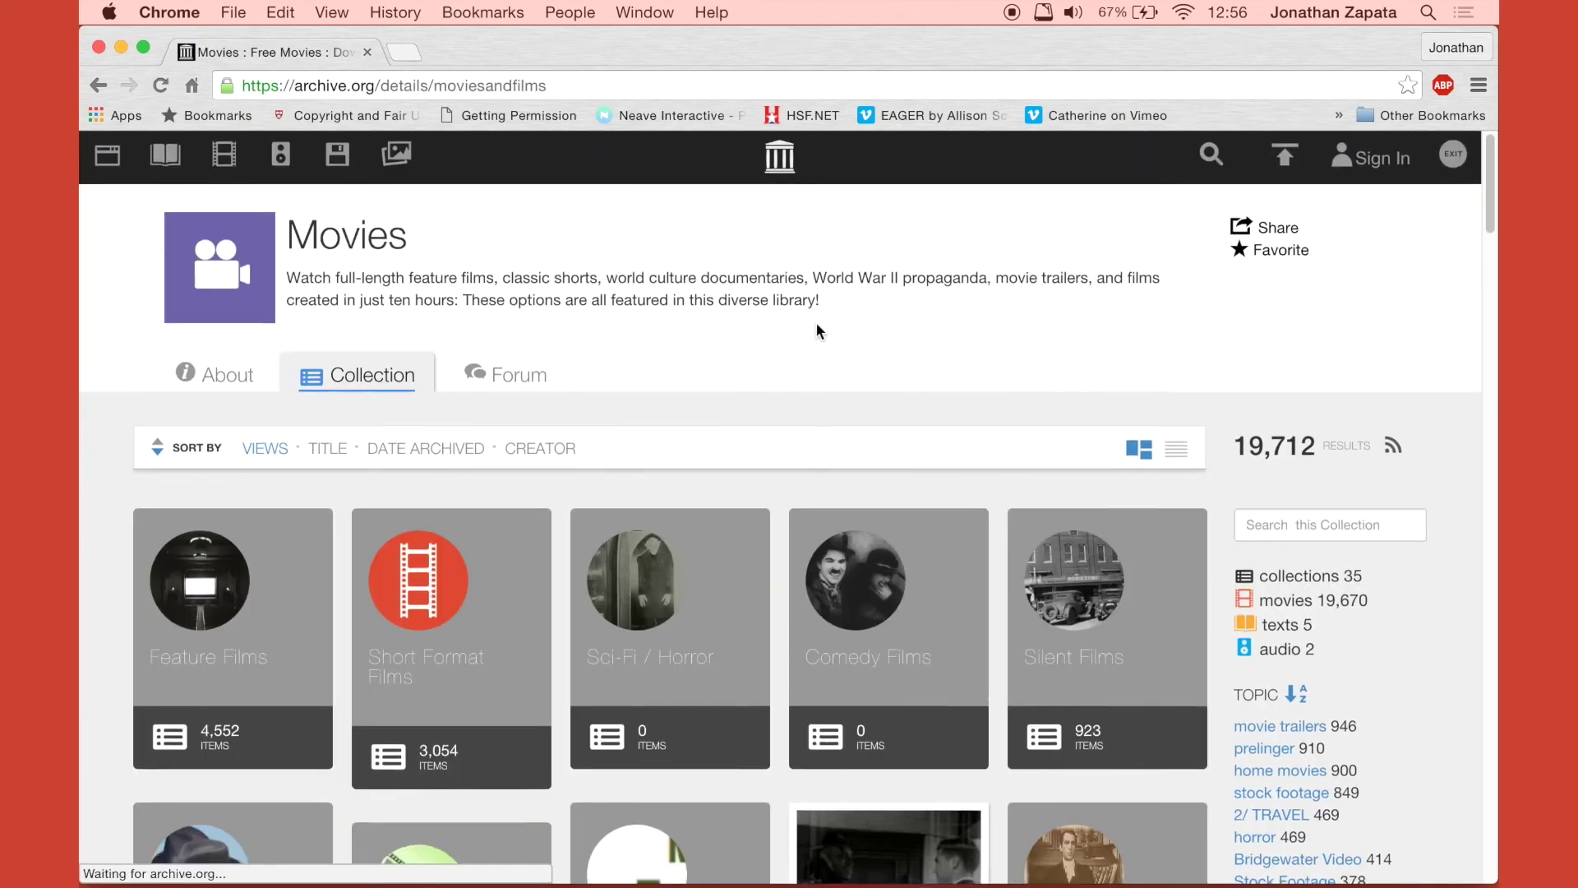
# Step: Open the Feature Films collection
pyautogui.scroll(-4, 816, 324)
pyautogui.scroll(-1, 817, 325)
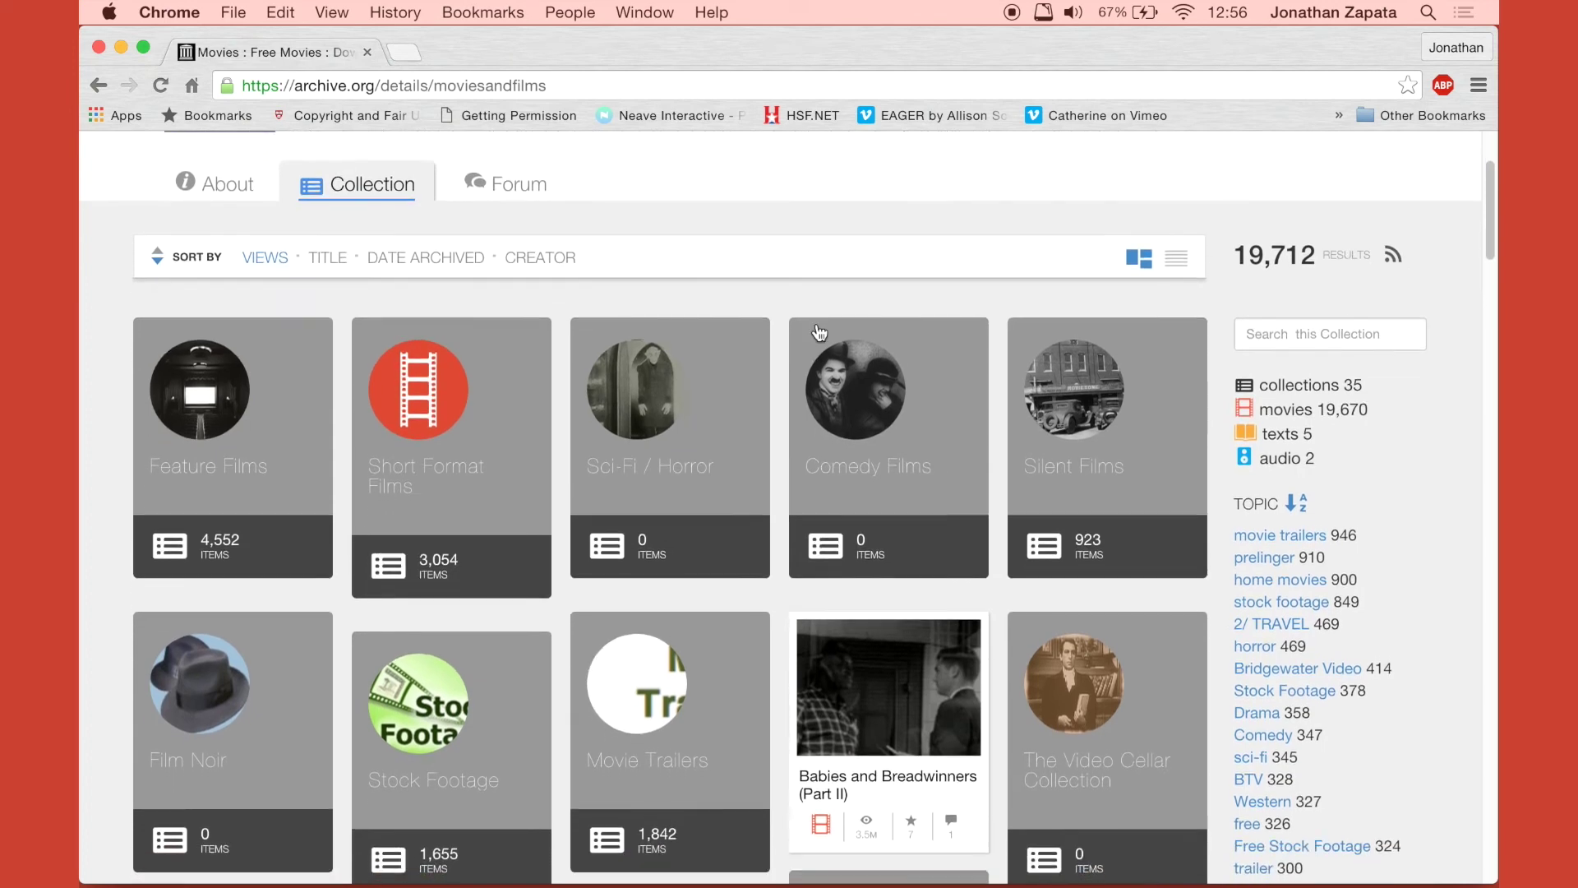
pyautogui.scroll(-1, 820, 331)
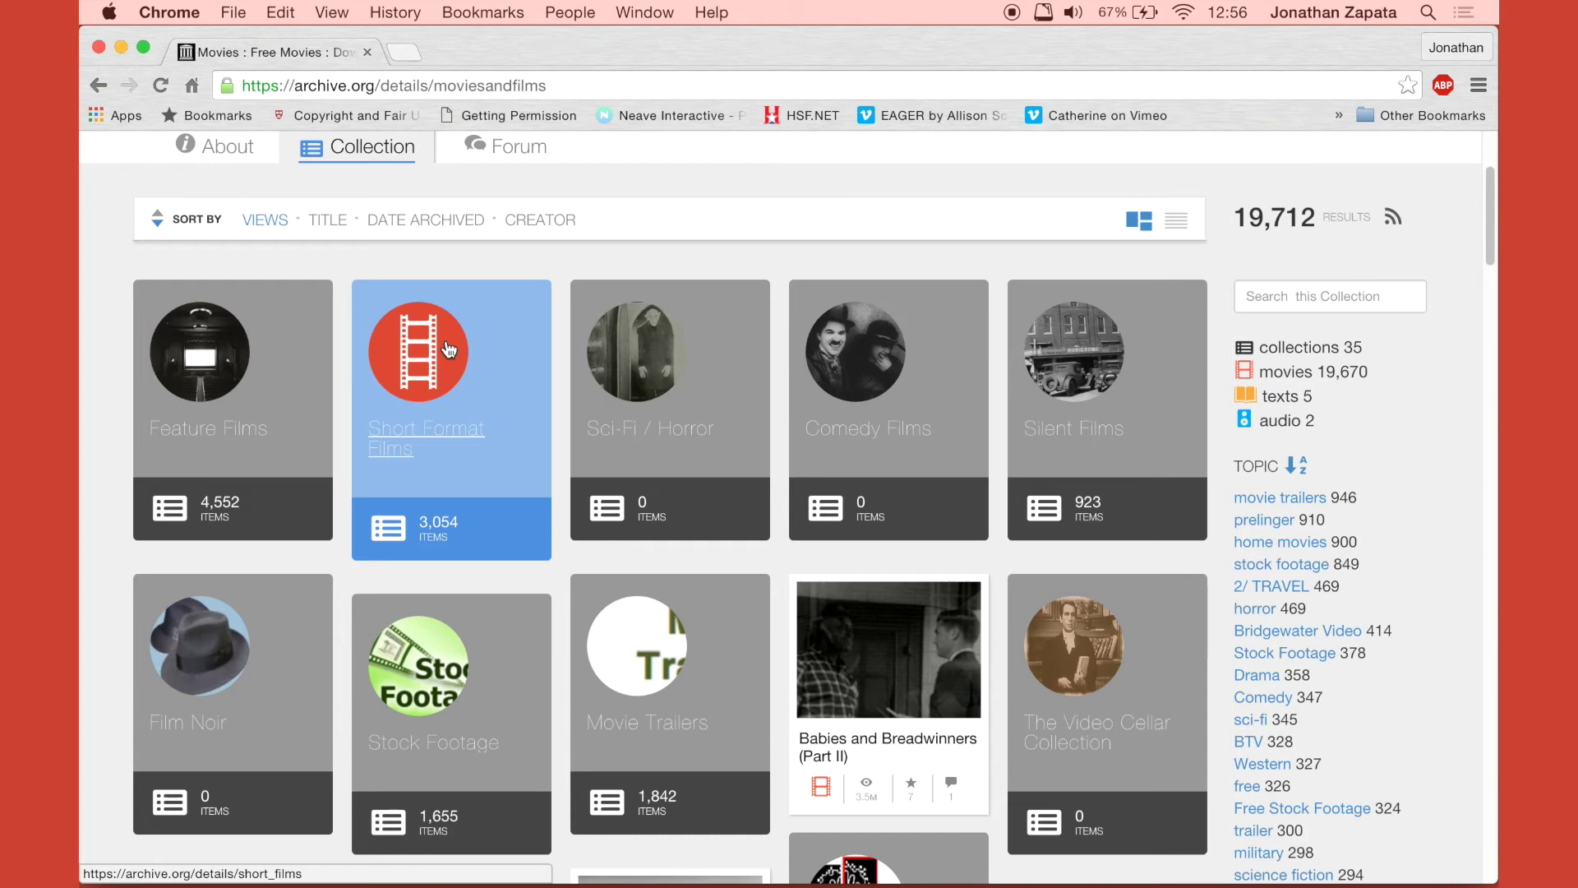
pyautogui.click(170, 369)
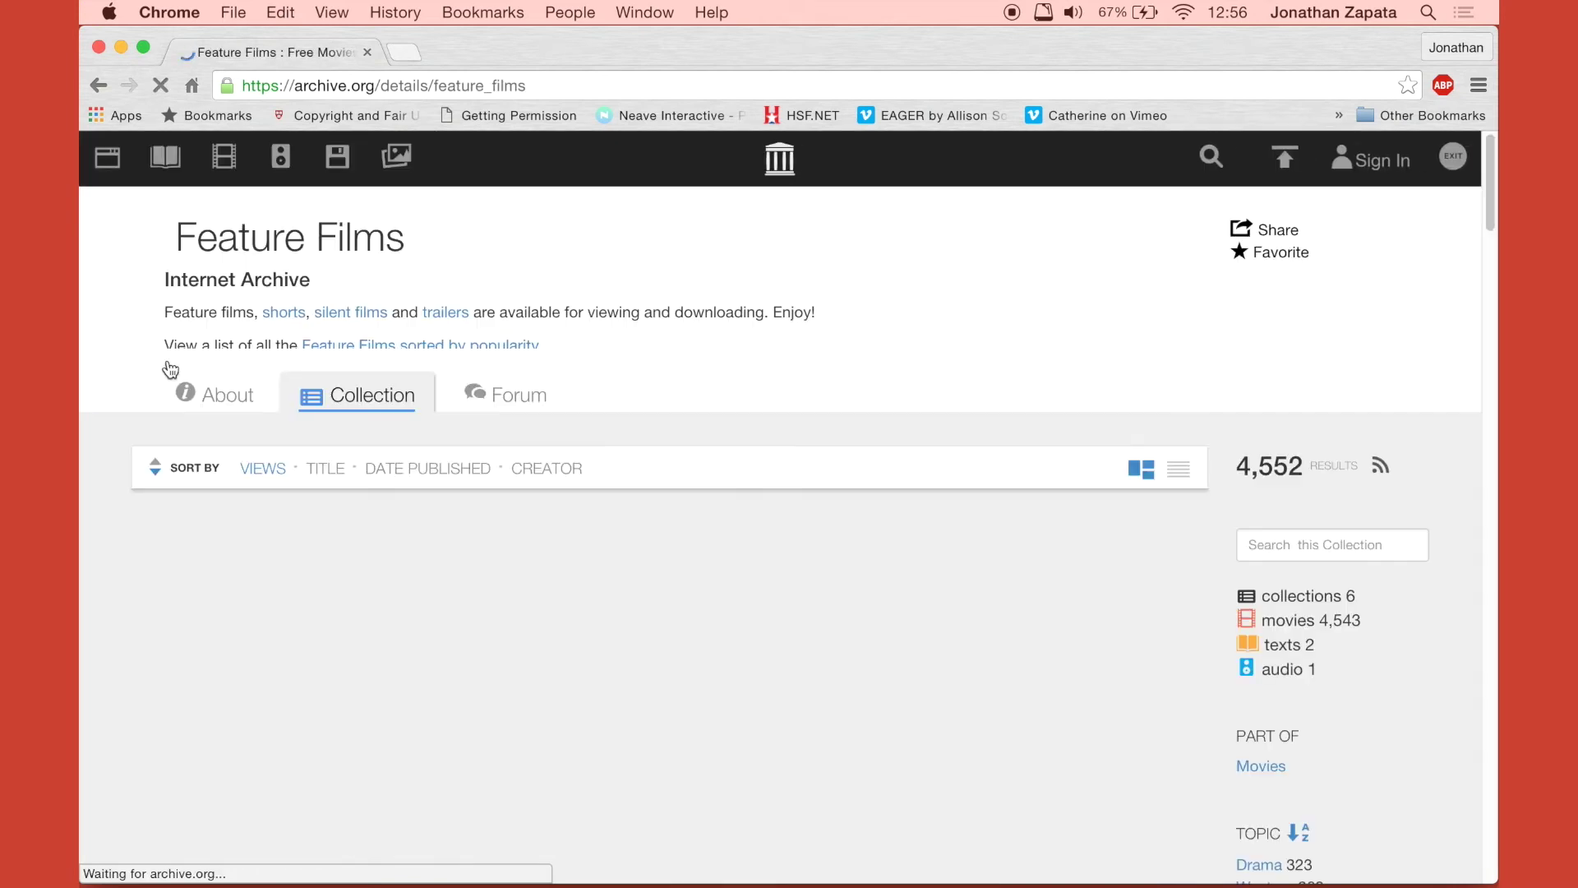
# Step: Find and open the Plan 9 from Outer Space film page
pyautogui.scroll(-2, 551, 368)
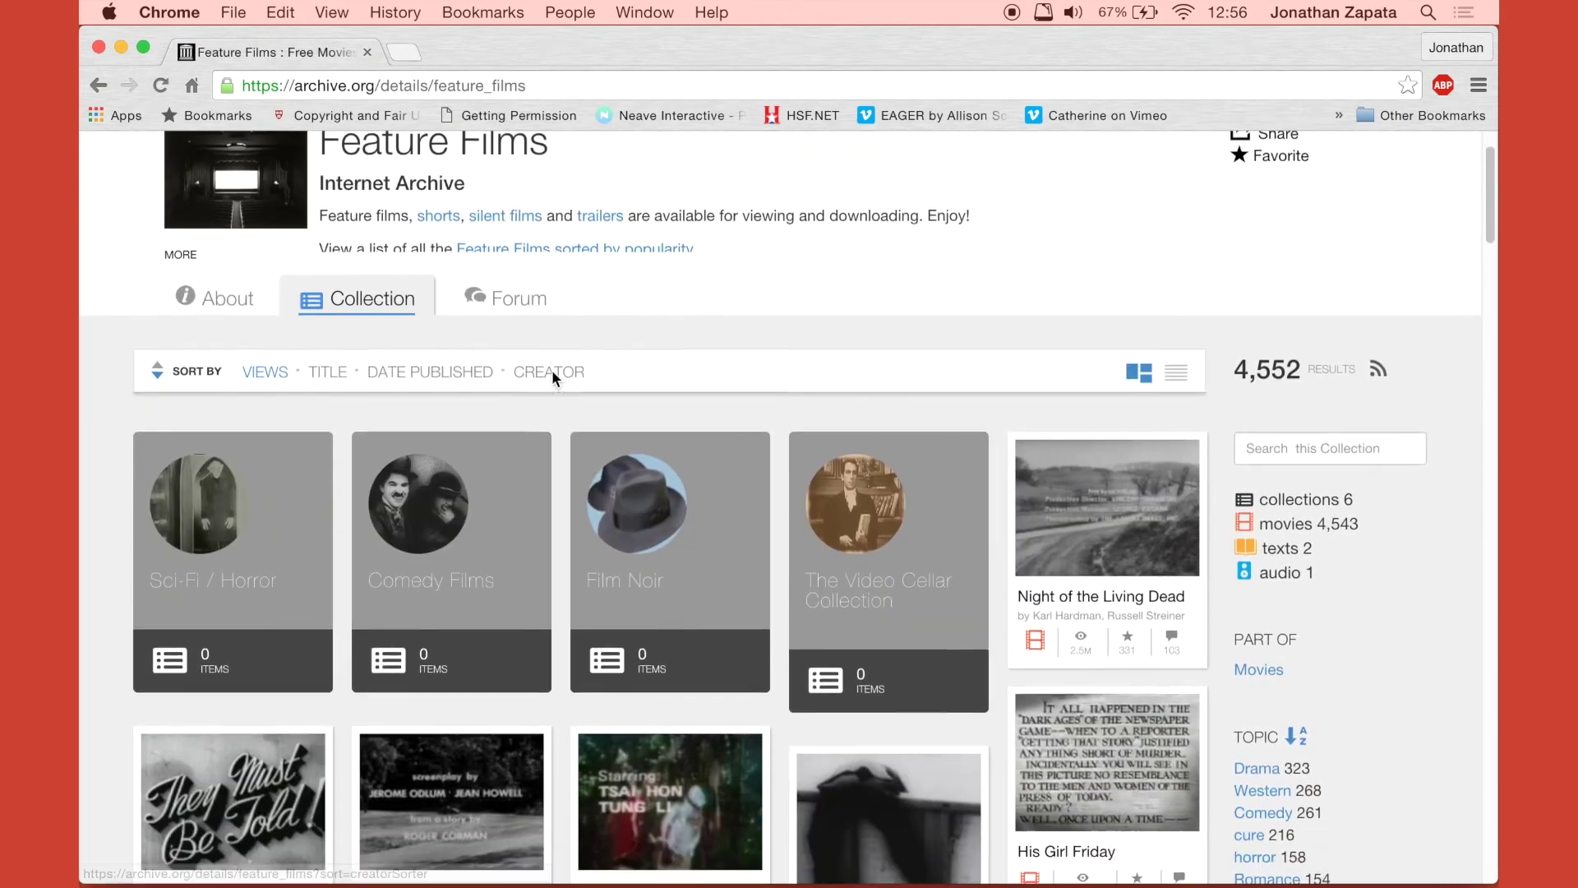
pyautogui.scroll(-6, 553, 375)
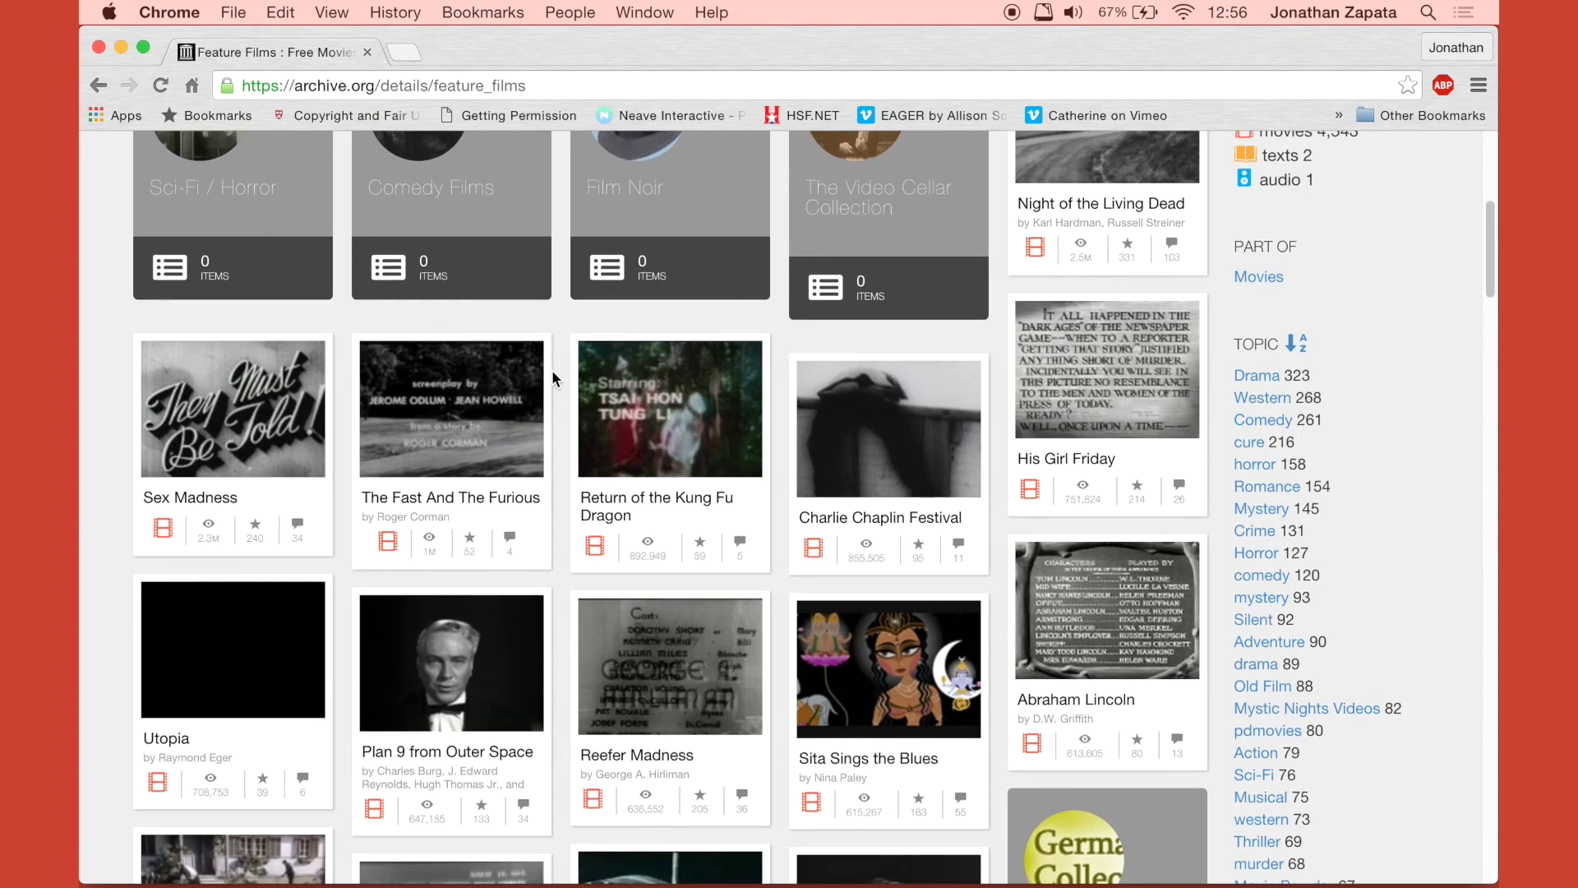
pyautogui.scroll(-3, 552, 375)
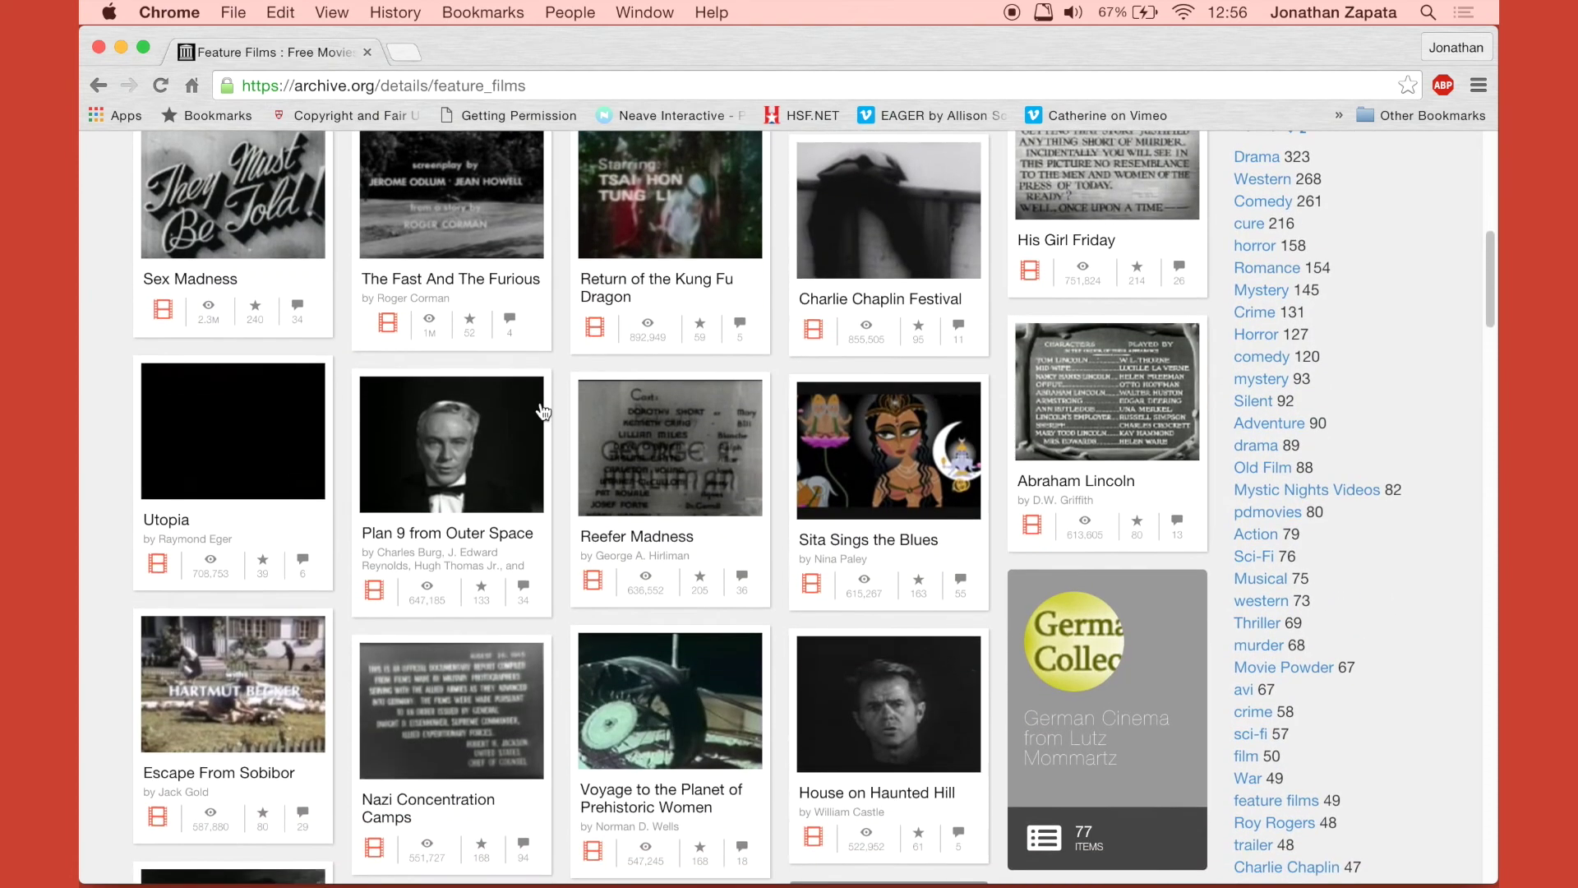
pyautogui.scroll(-1, 493, 443)
pyautogui.click(485, 446)
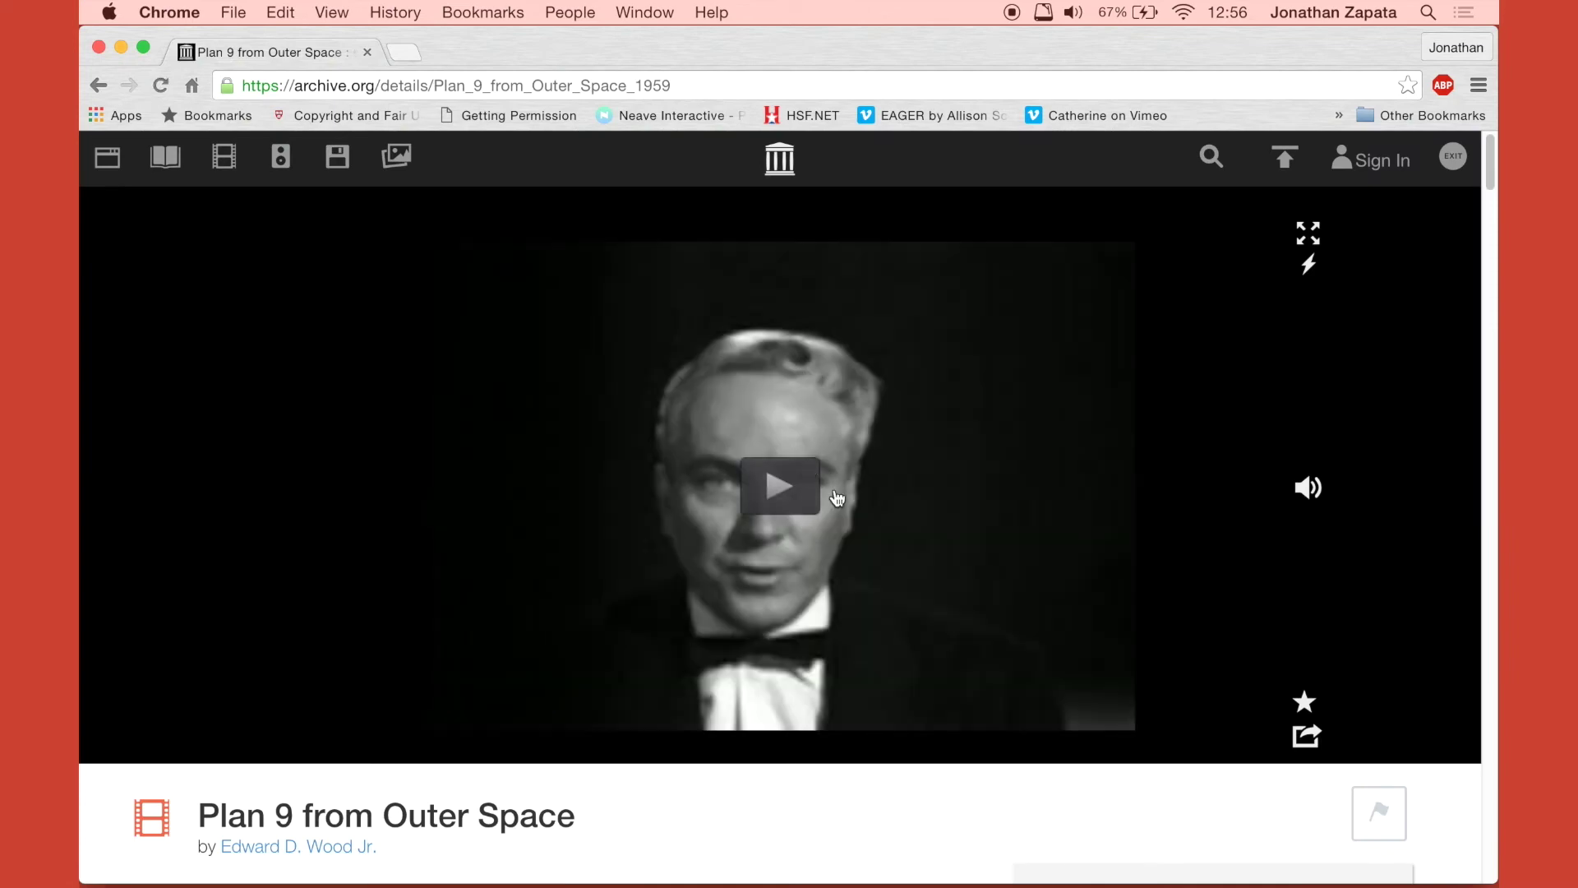
# Step: Save the film's torrent to Downloads as 'Plan 9 From Outer Space' and open it
pyautogui.scroll(-3, 648, 349)
pyautogui.scroll(-2, 652, 350)
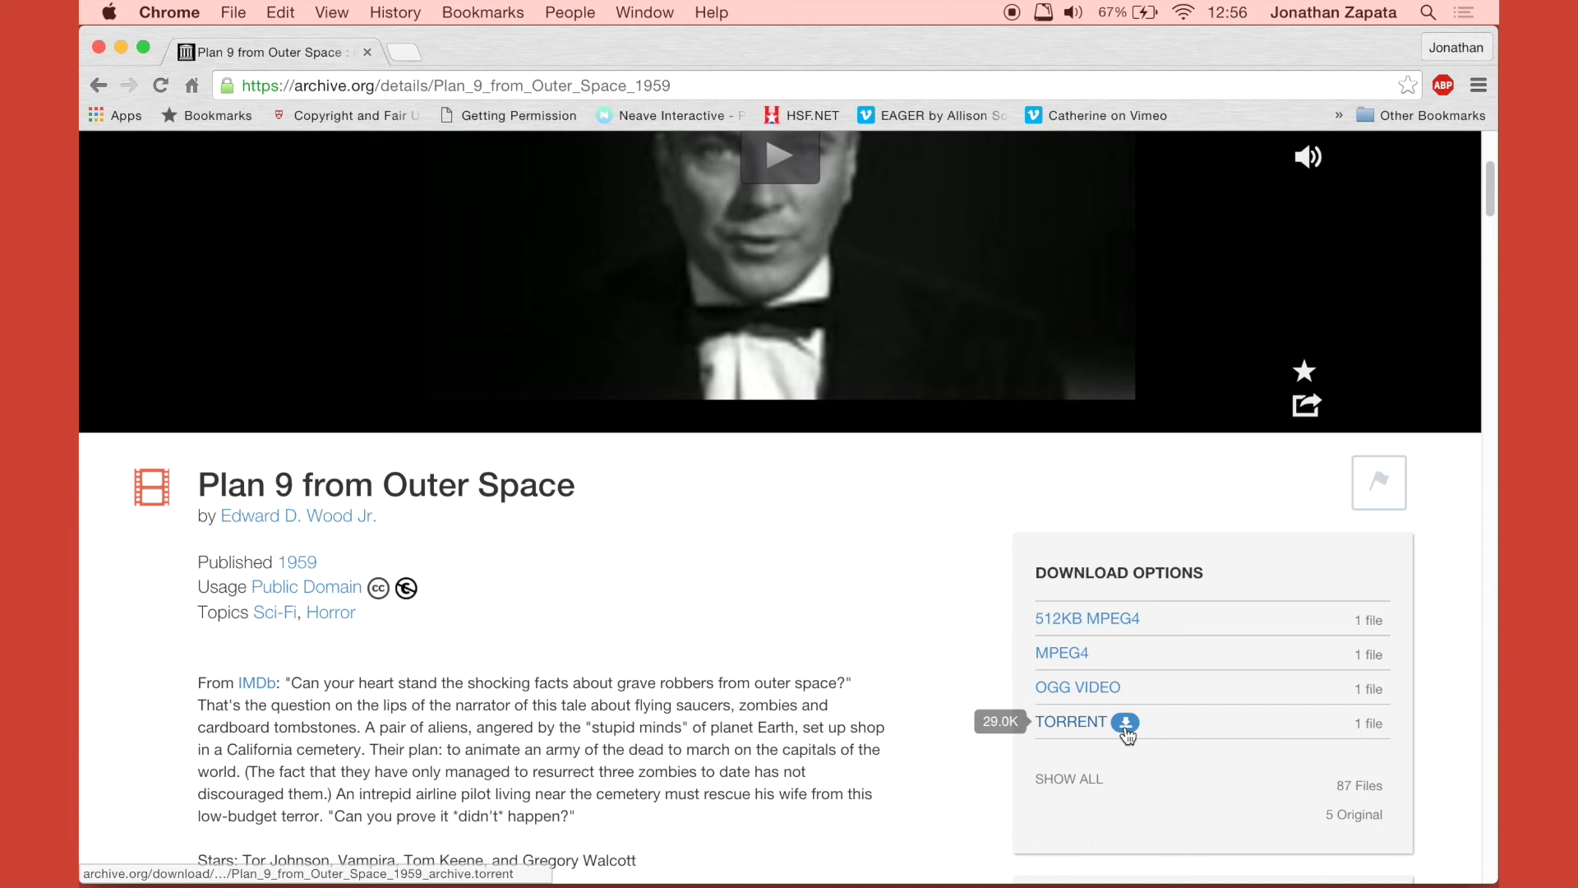
pyautogui.click(1126, 724)
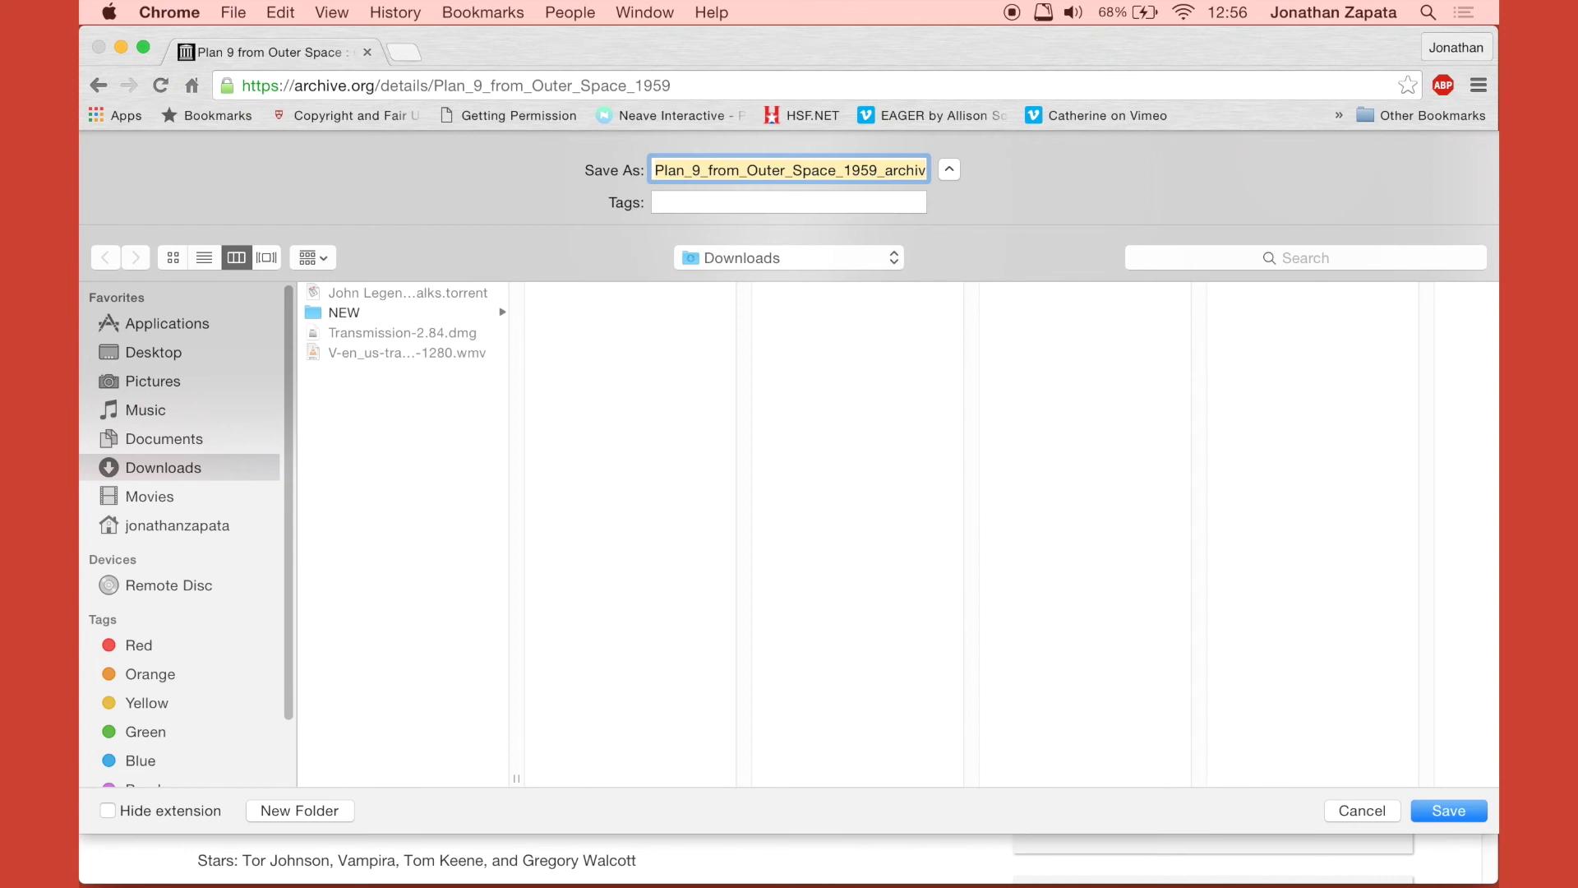
pyautogui.write('Plan 9 F')
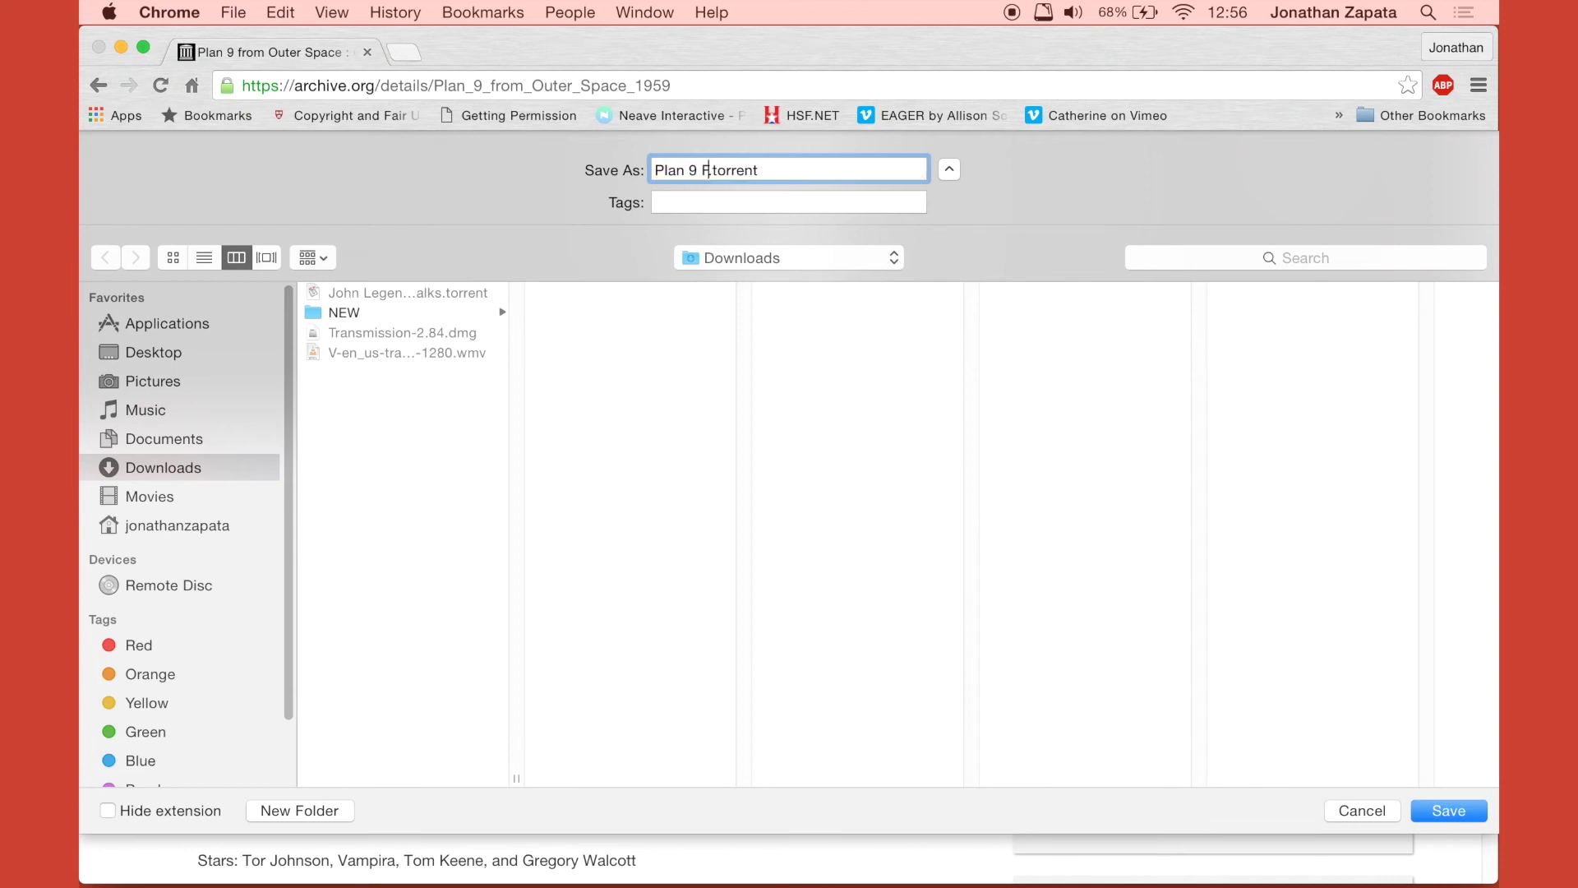
pyautogui.write('rom Outer Space')
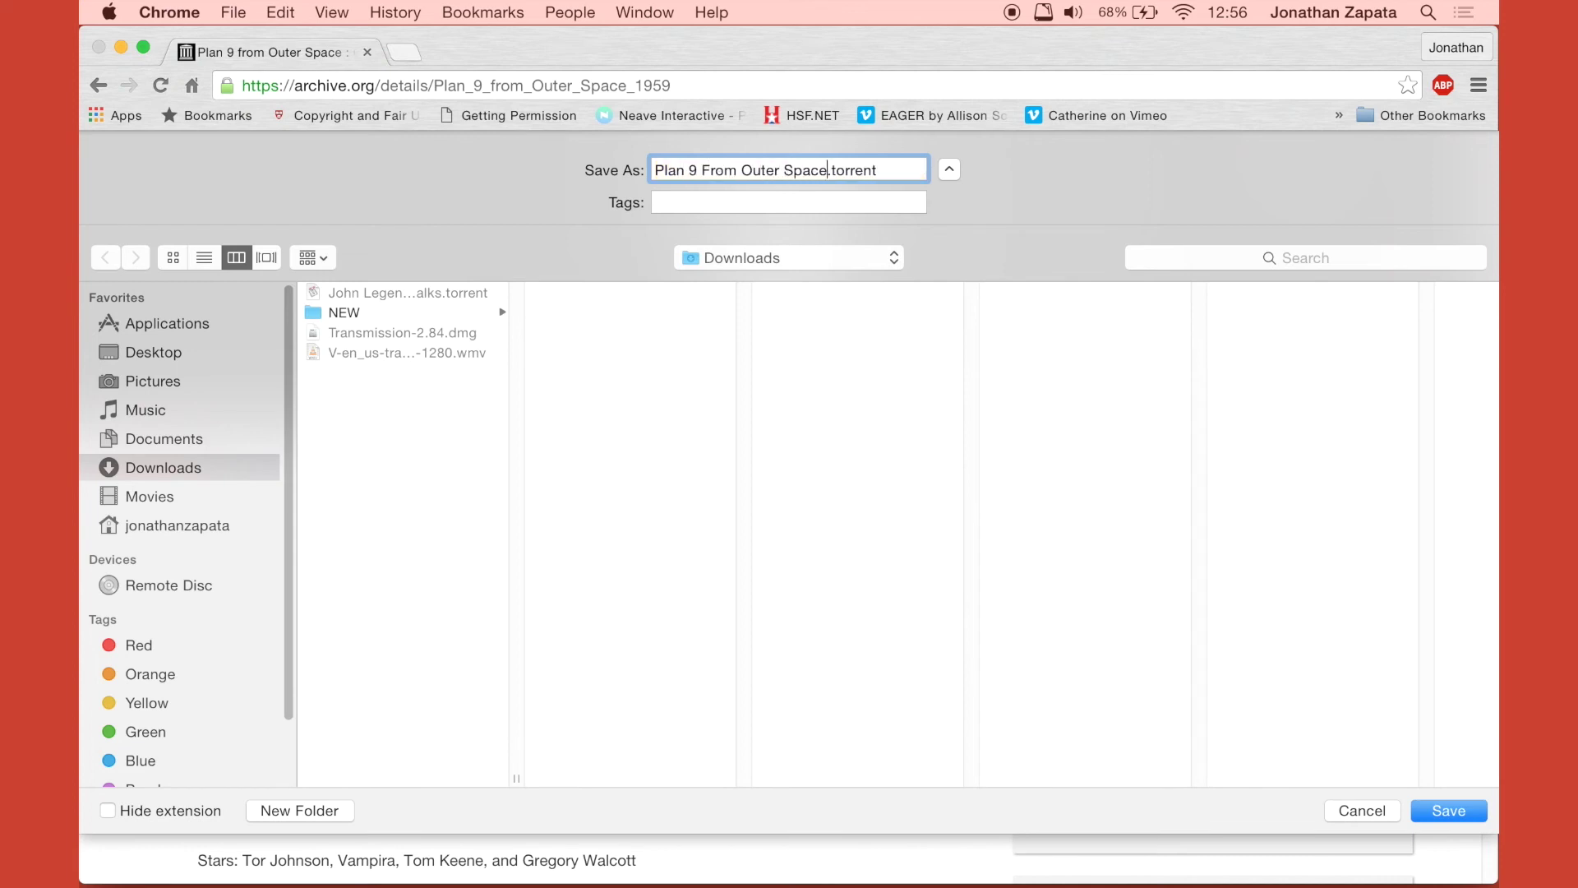
pyautogui.press('Return')
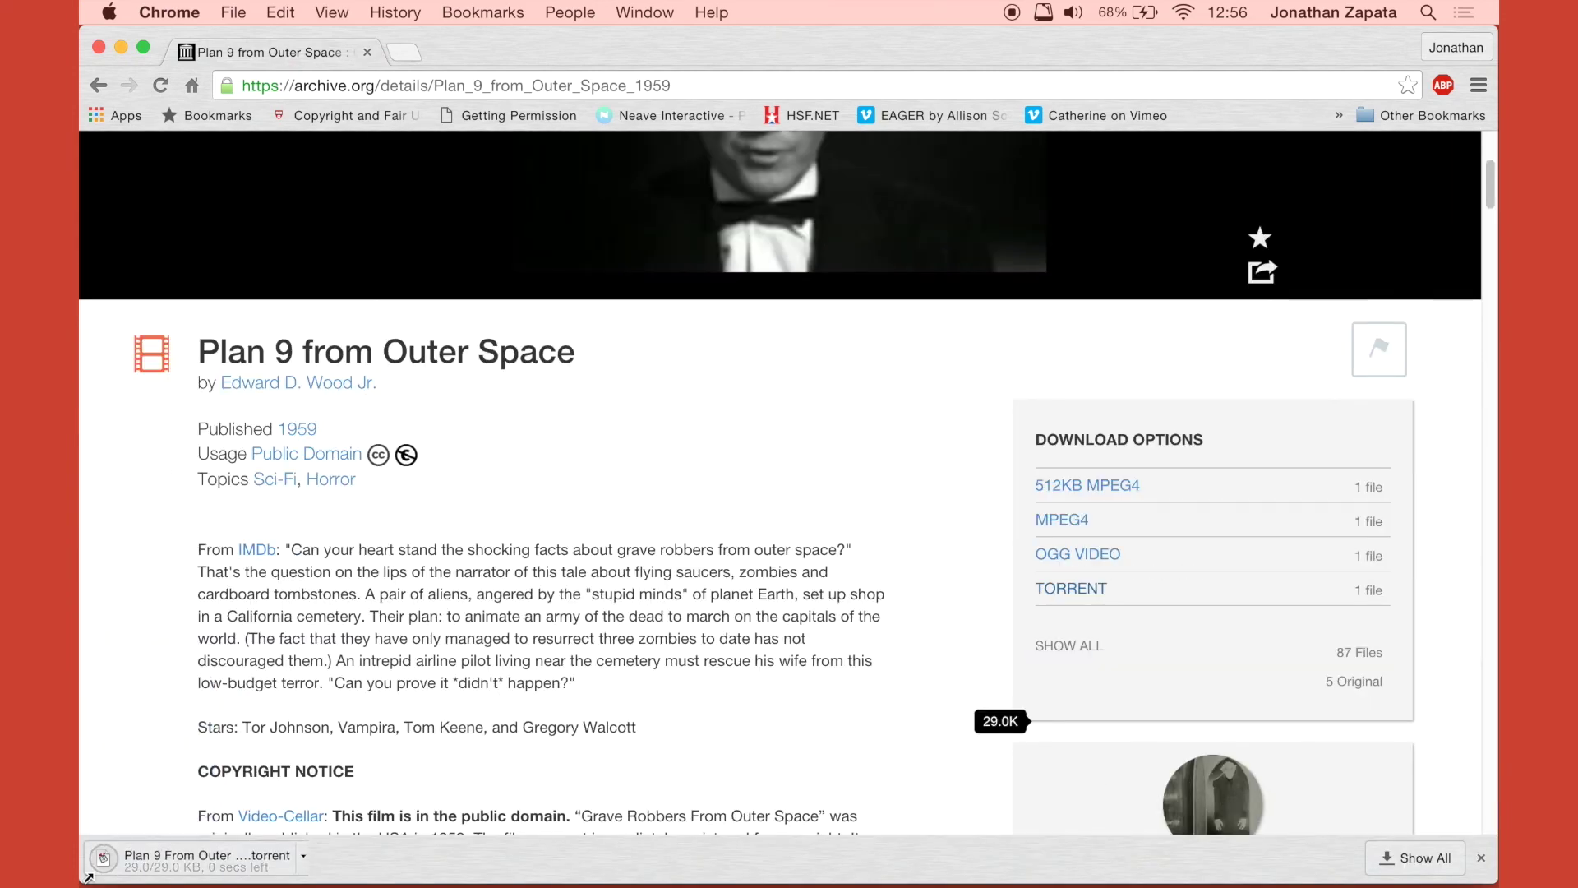
pyautogui.click(218, 859)
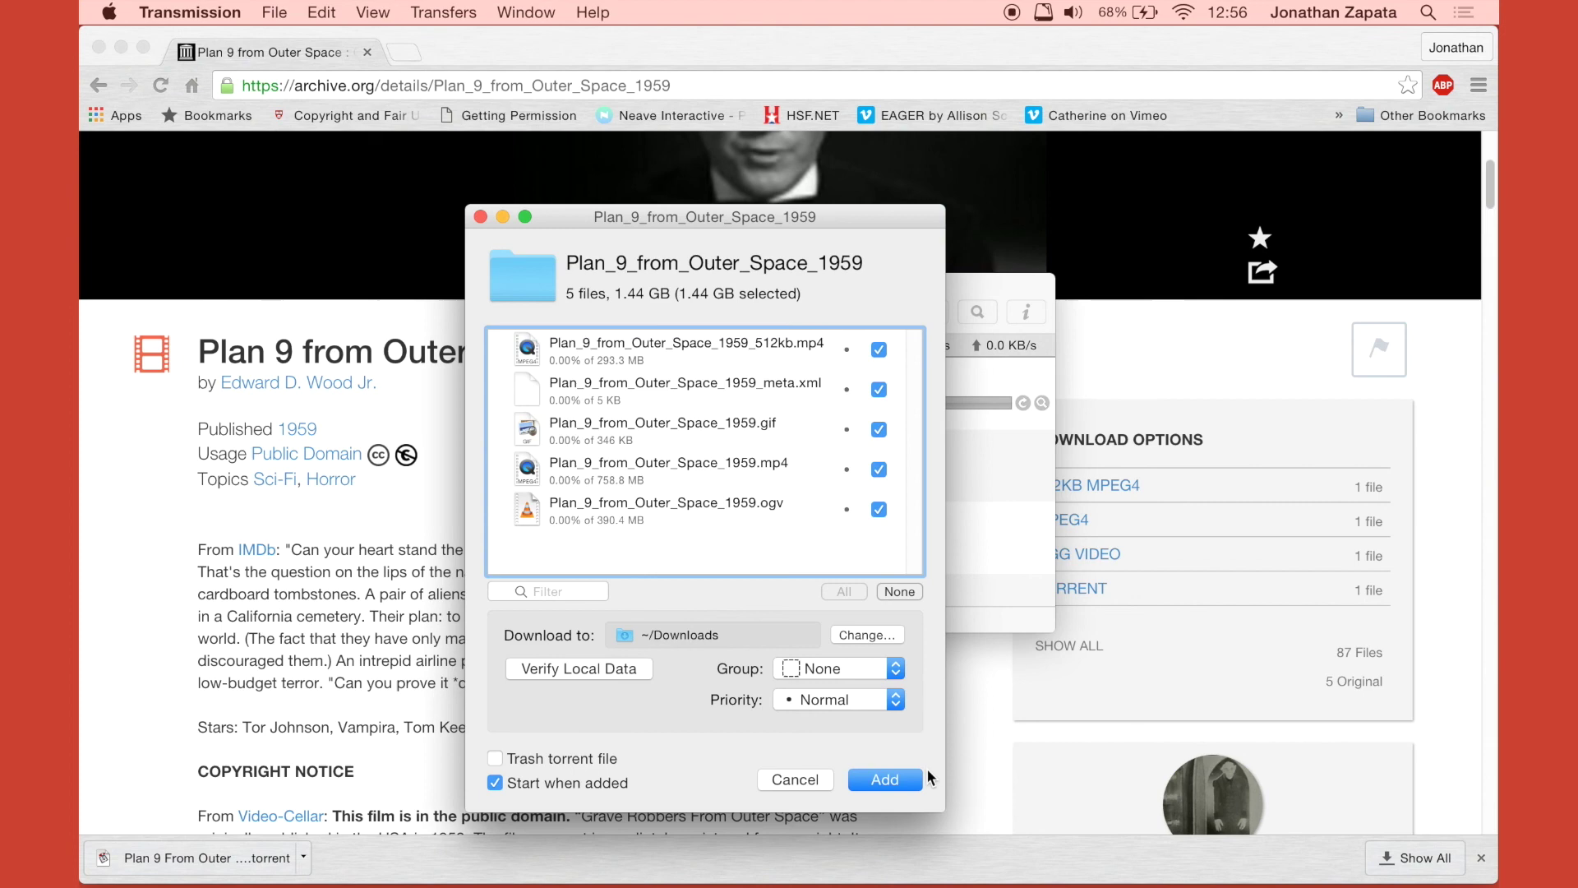
# Step: Add Plan_9_from_Outer_Space_1959 with all five files (1.44 GB) to Transmission
pyautogui.click(904, 783)
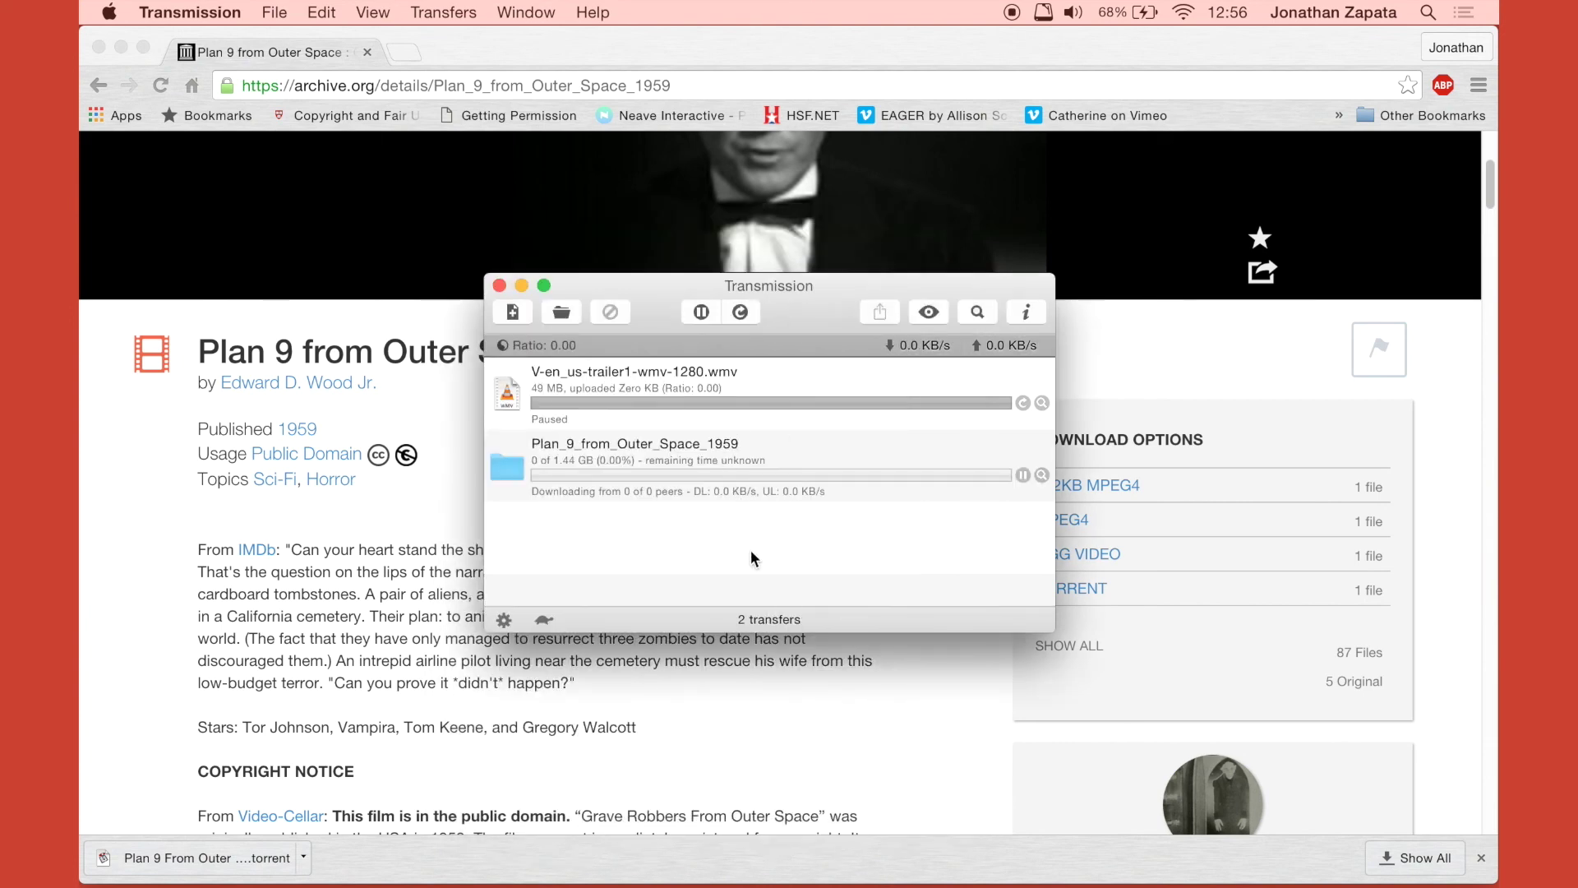